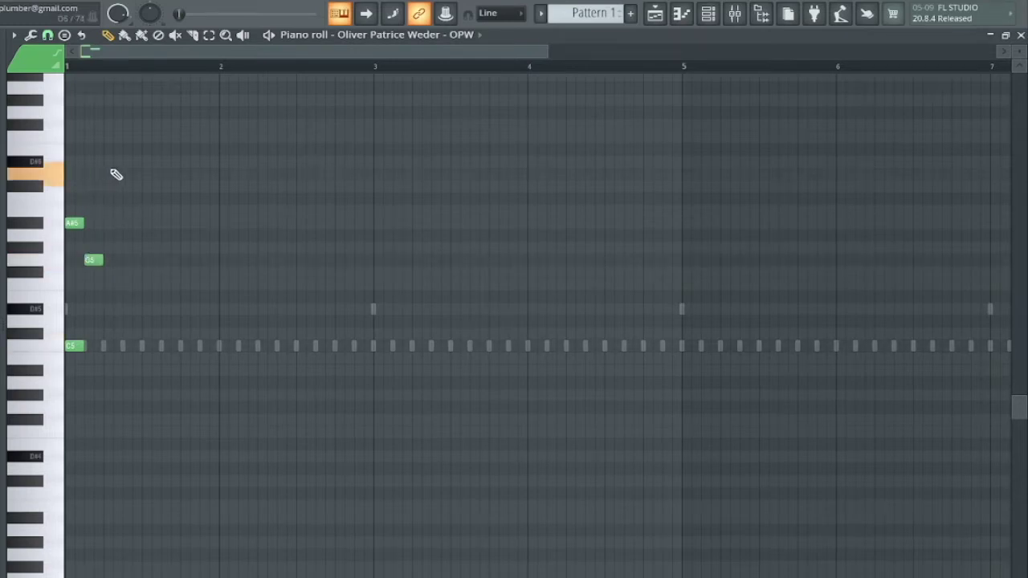
Step: Play the opening three-note idea and transpose it up three semitones to D#5, A#5 and F6
{"action": "key", "text": "space"}
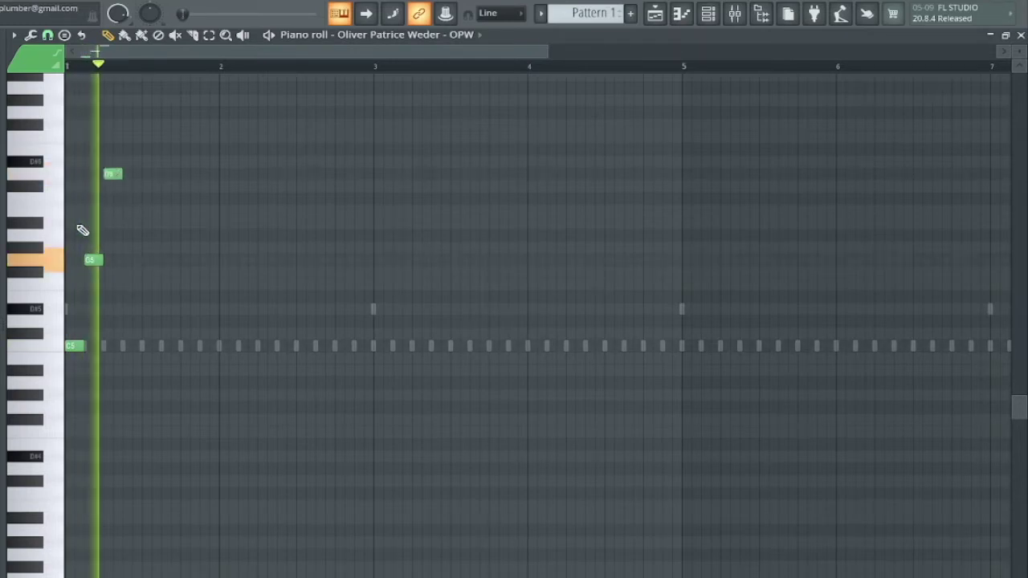
{"action": "key", "text": "space"}
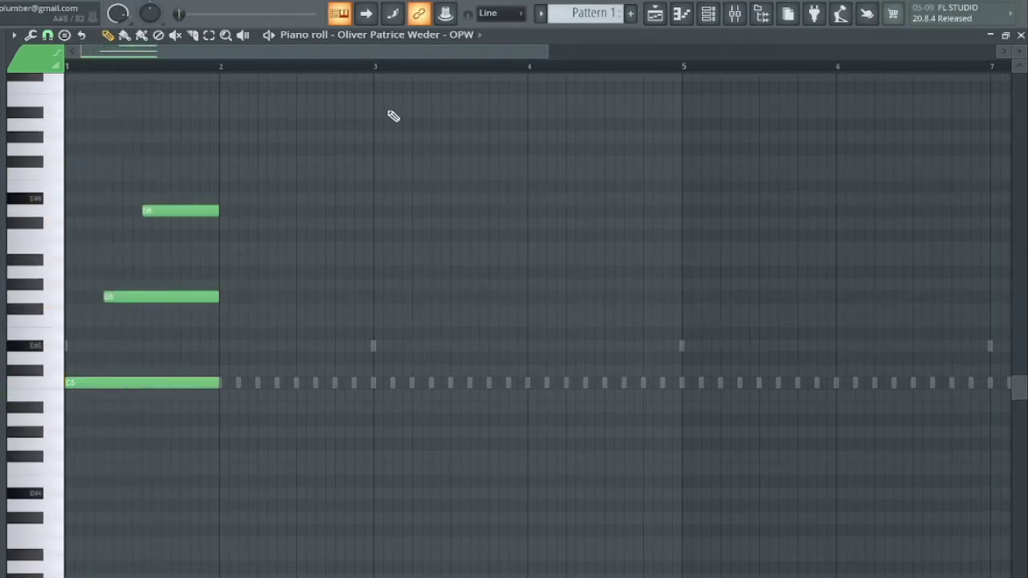
{"action": "key", "text": "shift+Up"}
{"action": "key", "text": "shift+Up"}
{"action": "key", "text": "shift+Up"}
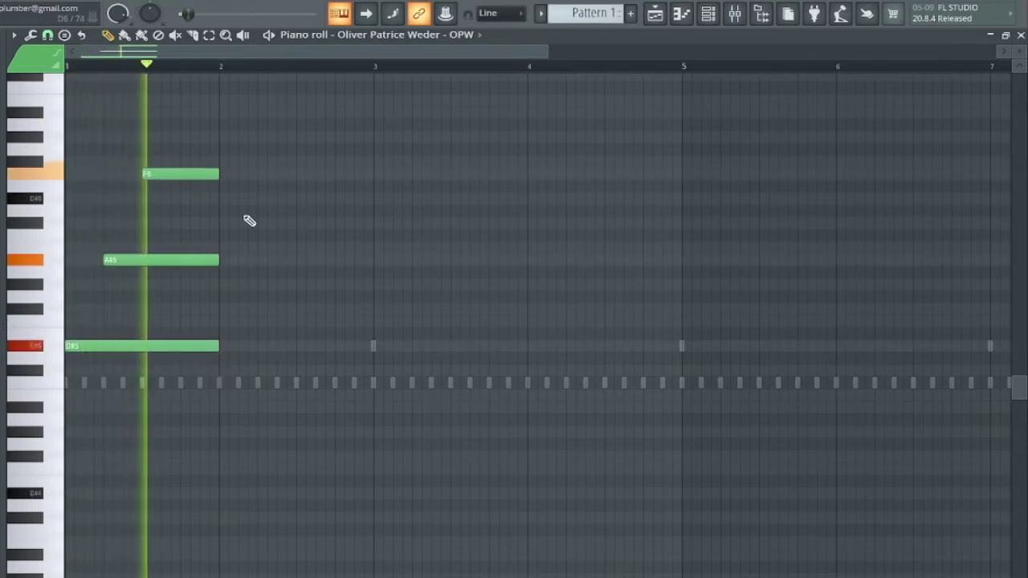
Step: Start the A#5 note one beat into bar 1 and add overlapping D#5, F6, F#6, B5 and A#5 notes leading through bar 2
{"action": "key", "text": "space"}
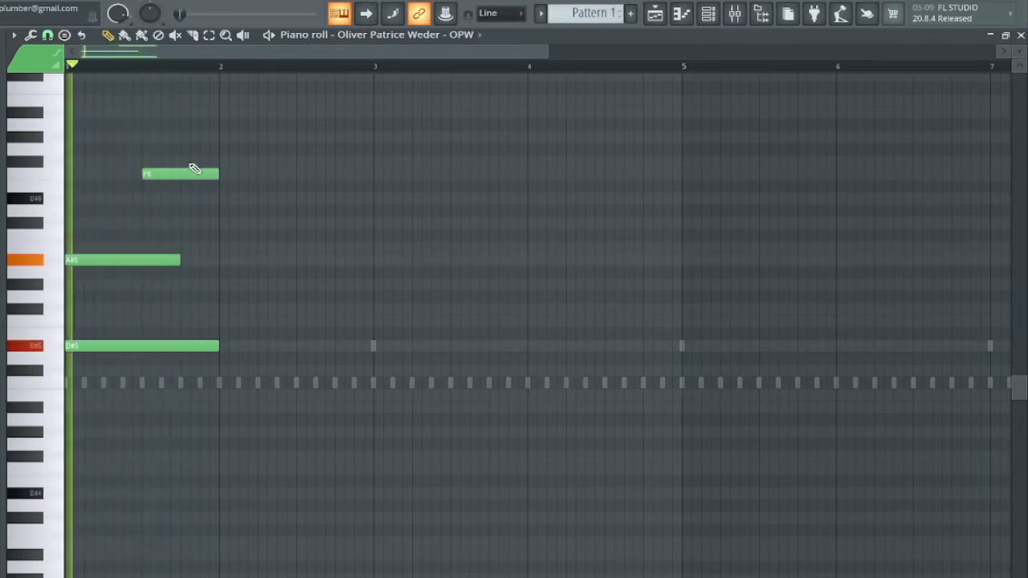
{"action": "key", "text": "shift+Right"}
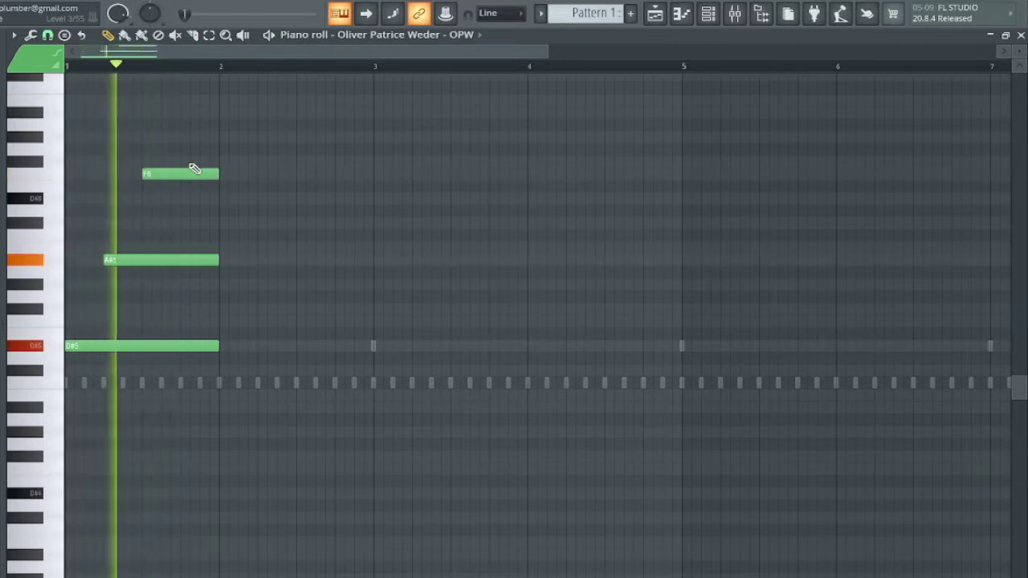
{"action": "key", "text": "space"}
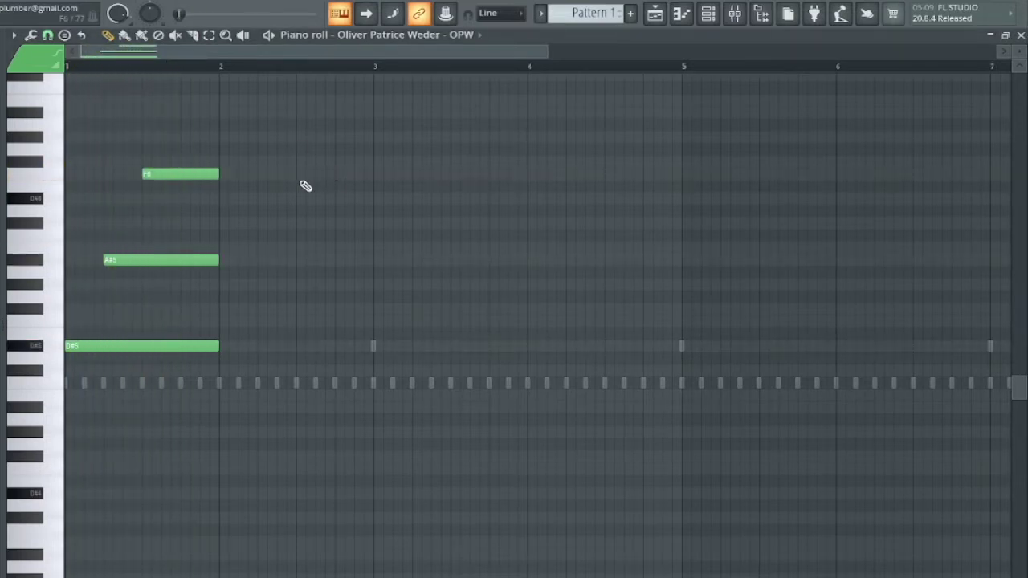
{"action": "key", "text": "space"}
{"action": "left_click_drag", "start_coordinate": [315, 345], "coordinate": [259, 346]}
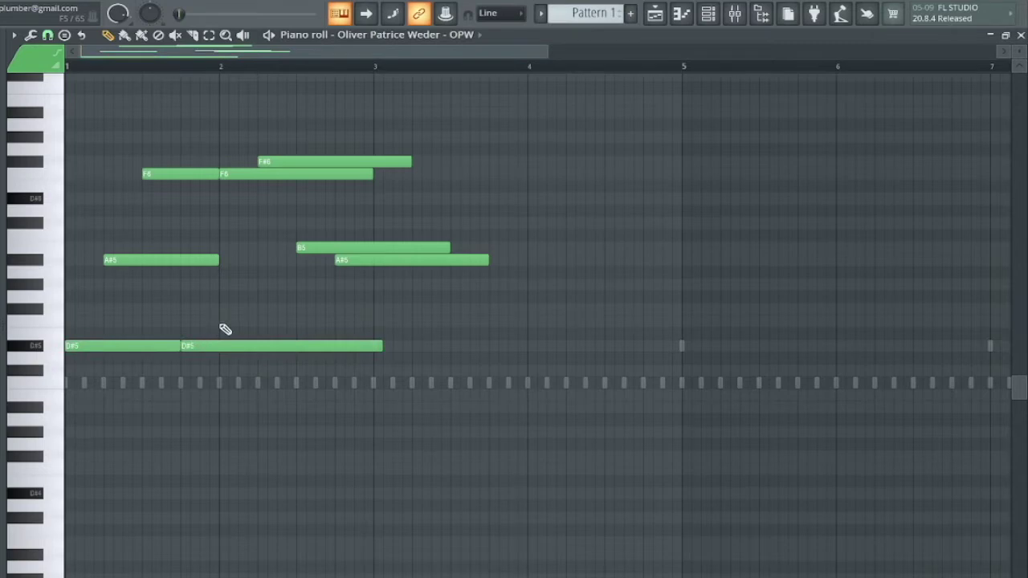
{"action": "key", "text": "space"}
Step: Lengthen the second group of notes and cut off everything past bar 3 so they all end together
{"action": "left_click_drag", "start_coordinate": [252, 396], "coordinate": [552, 70]}
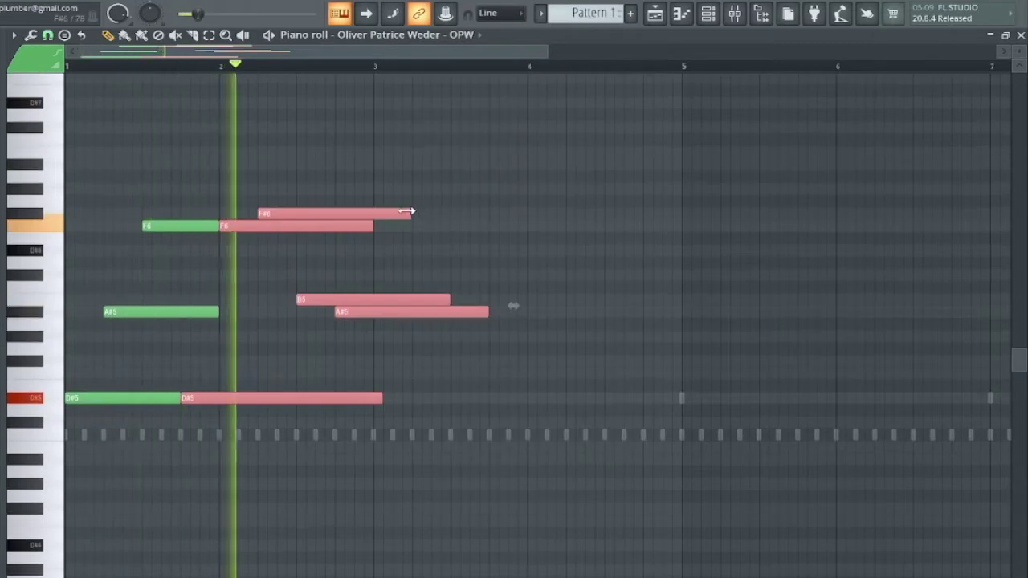
{"action": "left_click_drag", "start_coordinate": [407, 211], "coordinate": [638, 210]}
{"action": "left_click_drag", "start_coordinate": [374, 179], "coordinate": [373, 436]}
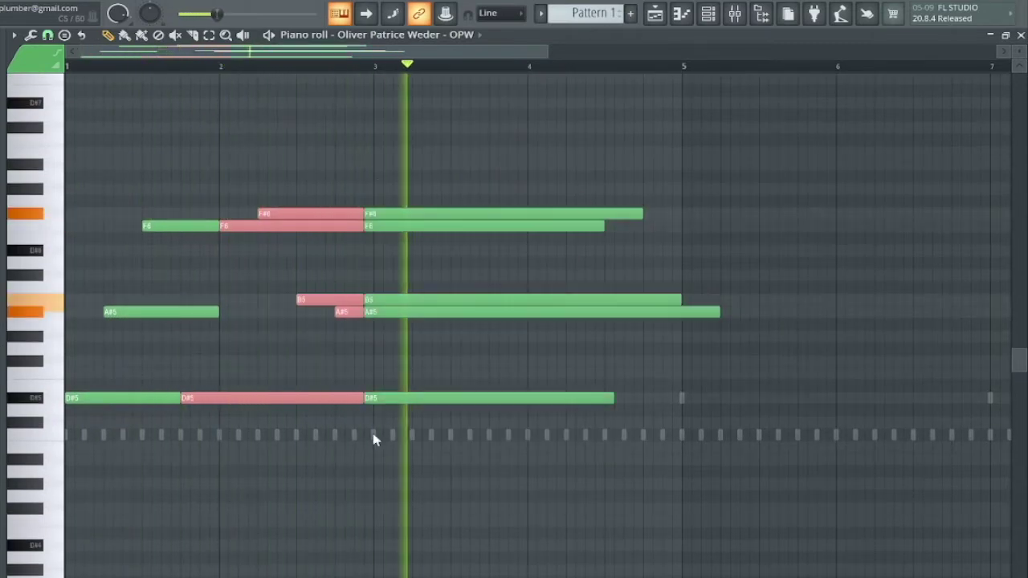
{"action": "key", "text": "ctrl+z"}
{"action": "left_click_drag", "start_coordinate": [384, 184], "coordinate": [519, 115]}
{"action": "key", "text": "Delete"}
Step: Duplicate the two-bar melody until it fills bars 1 to 8
{"action": "key", "text": "ctrl+b"}
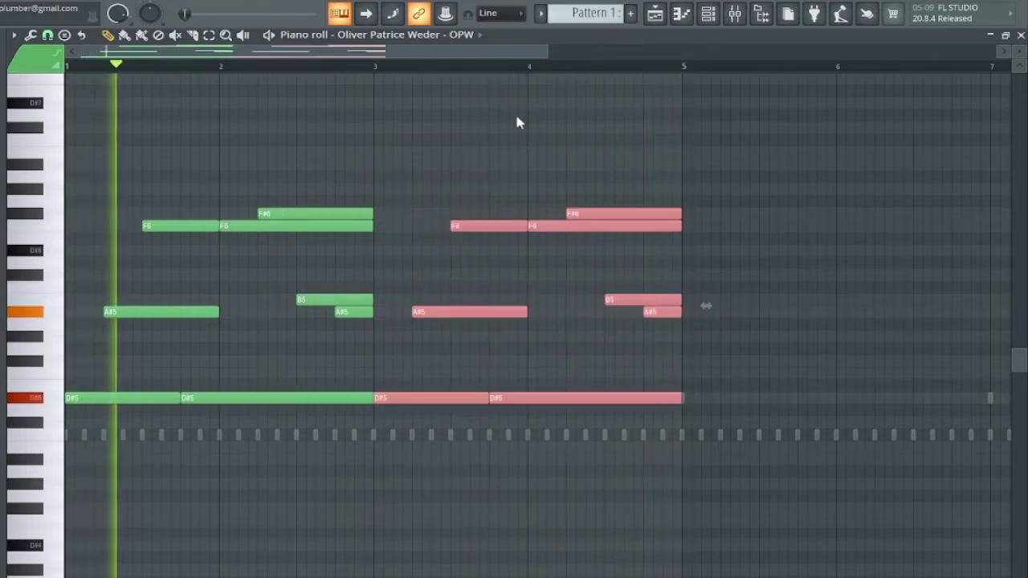
{"action": "left_click", "coordinate": [415, 201]}
{"action": "scroll", "coordinate": [415, 202], "scroll_direction": "down", "scroll_amount": 4}
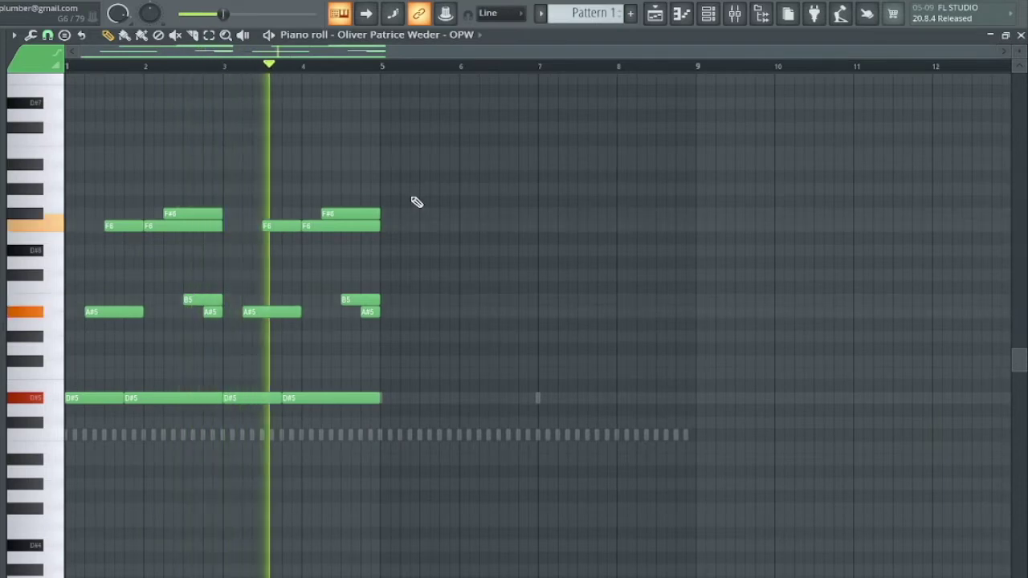
{"action": "key", "text": "ctrl+b"}
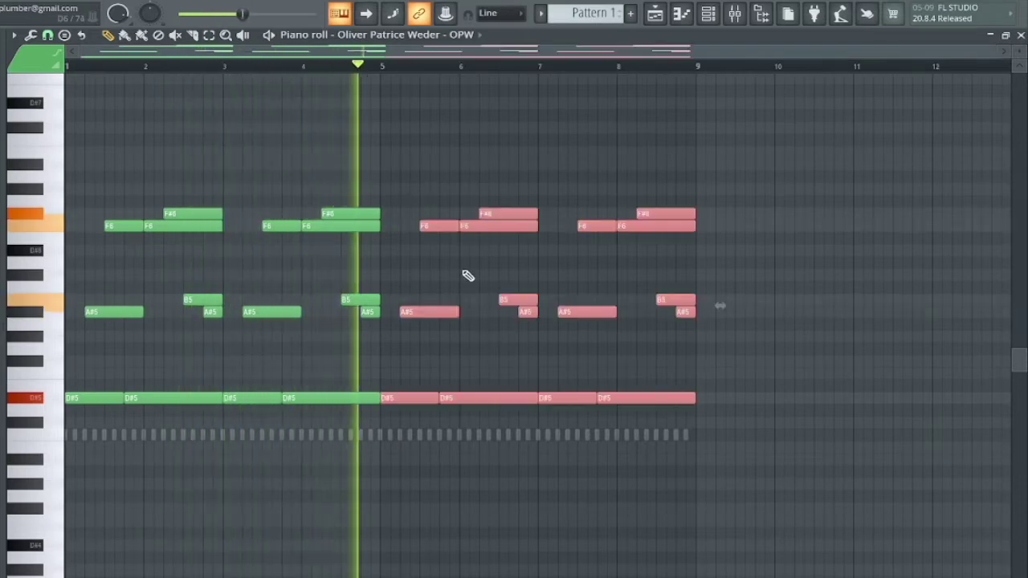
{"action": "left_click", "coordinate": [469, 281]}
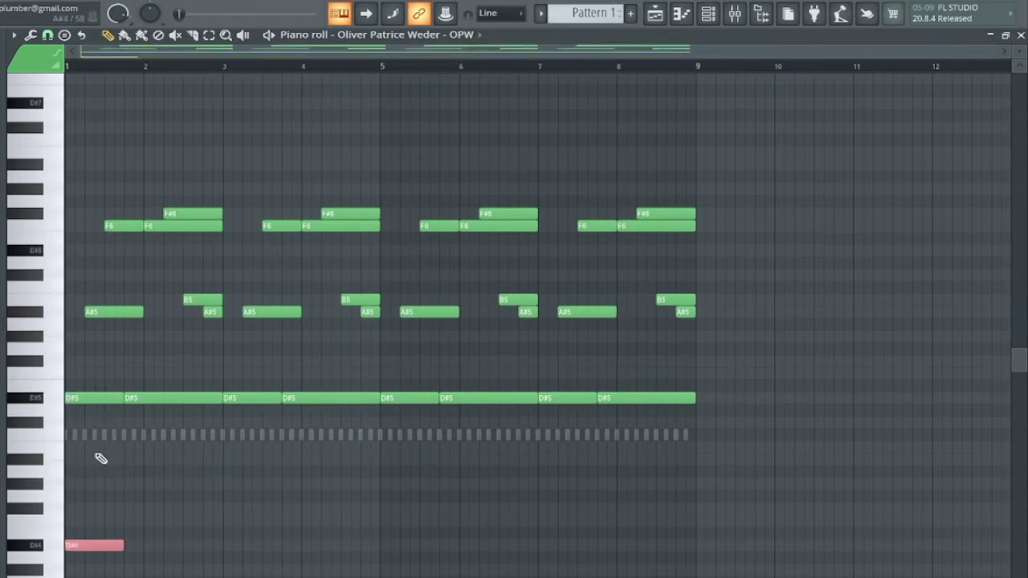
Step: Build a D#4, F#4 and A#4 chord below the melody at the start of bar 1
{"action": "key", "text": "space"}
{"action": "key", "text": "space"}
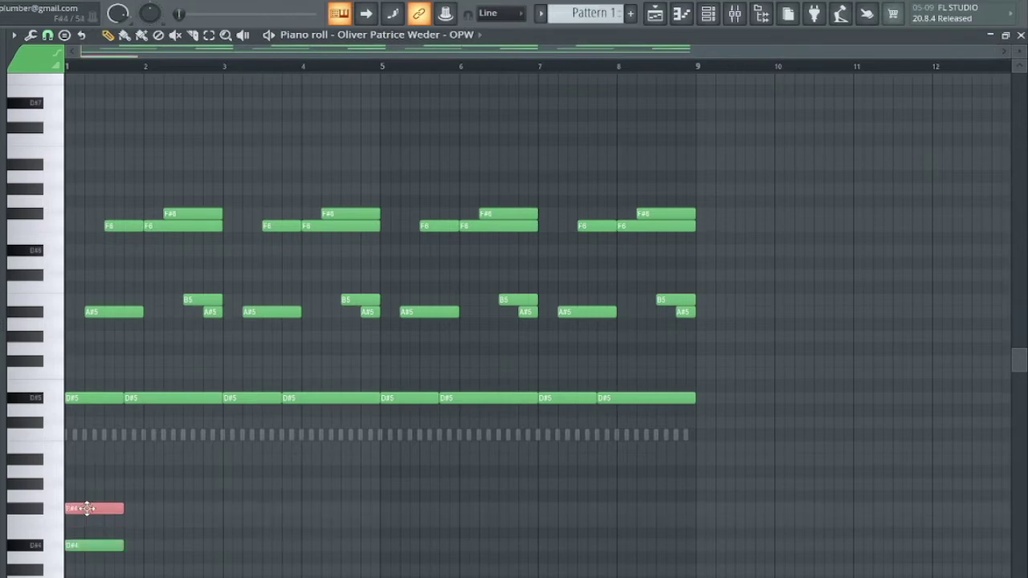
{"action": "key", "text": "space"}
{"action": "left_click_drag", "start_coordinate": [85, 507], "coordinate": [87, 453]}
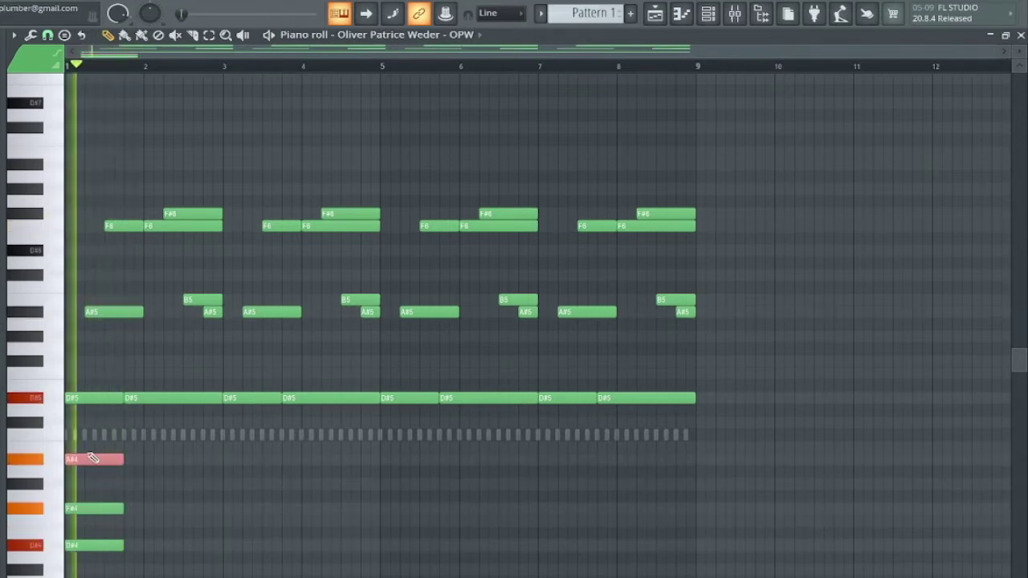
Step: Try removing the D#4 root from the bar 1 chord
{"action": "left_click", "coordinate": [96, 548], "text": "ctrl"}
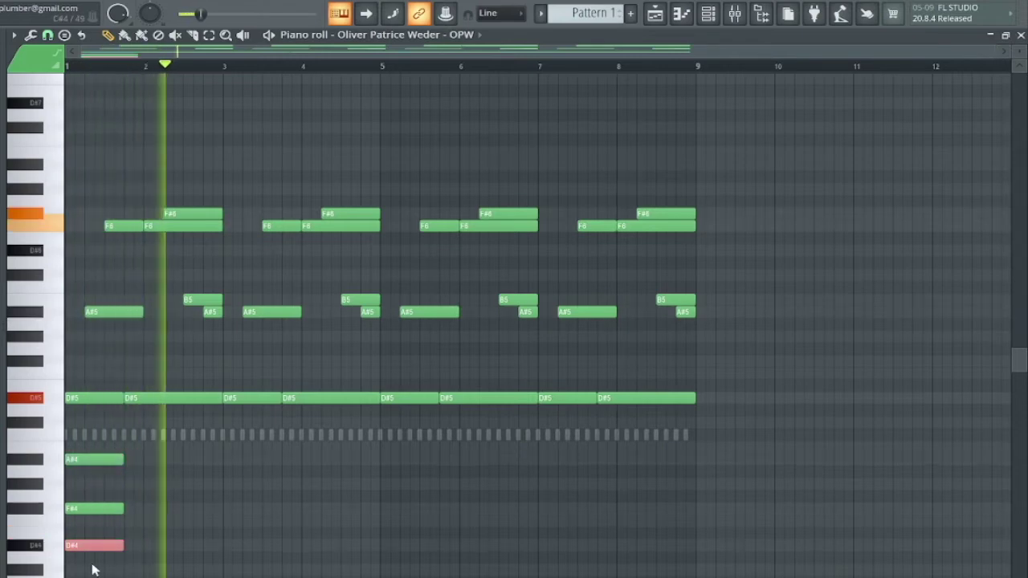
{"action": "key", "text": "Delete"}
{"action": "left_click", "coordinate": [94, 461], "text": "ctrl"}
{"action": "left_click", "coordinate": [99, 507], "text": "ctrl+shift"}
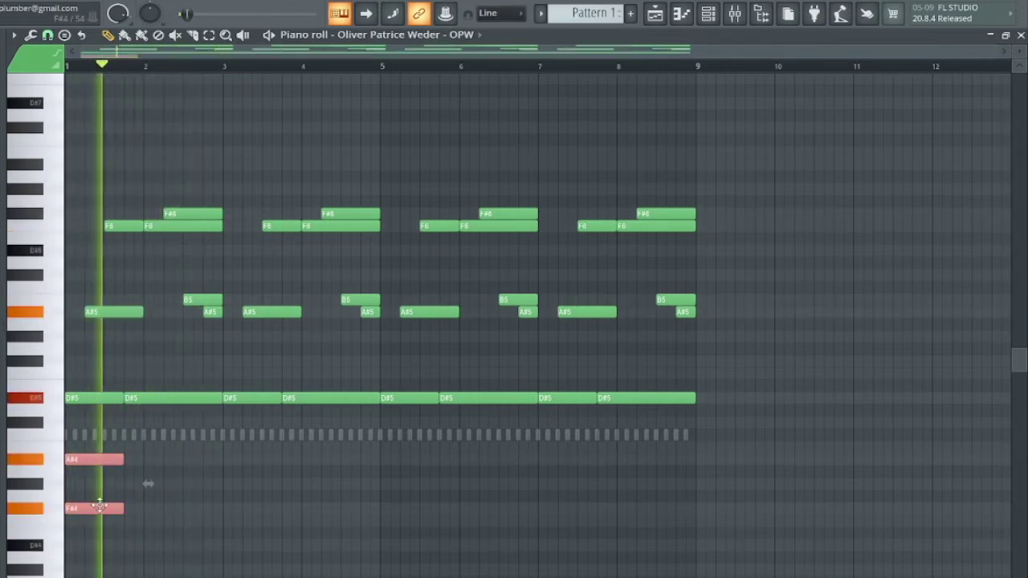
{"action": "key", "text": "ctrl+z"}
{"action": "key", "text": "ctrl+z"}
Step: Copy the D#4, F#4 and A#4 chord to the start of bar 3 and to beat 2 of bar 4
{"action": "key", "text": "space"}
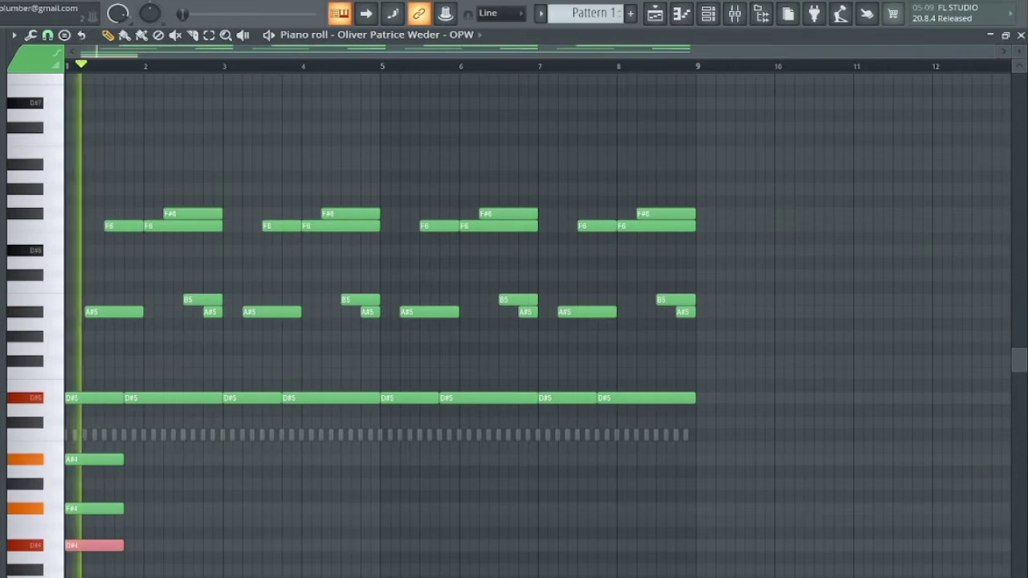
{"action": "left_click_drag", "start_coordinate": [103, 430], "coordinate": [415, 546]}
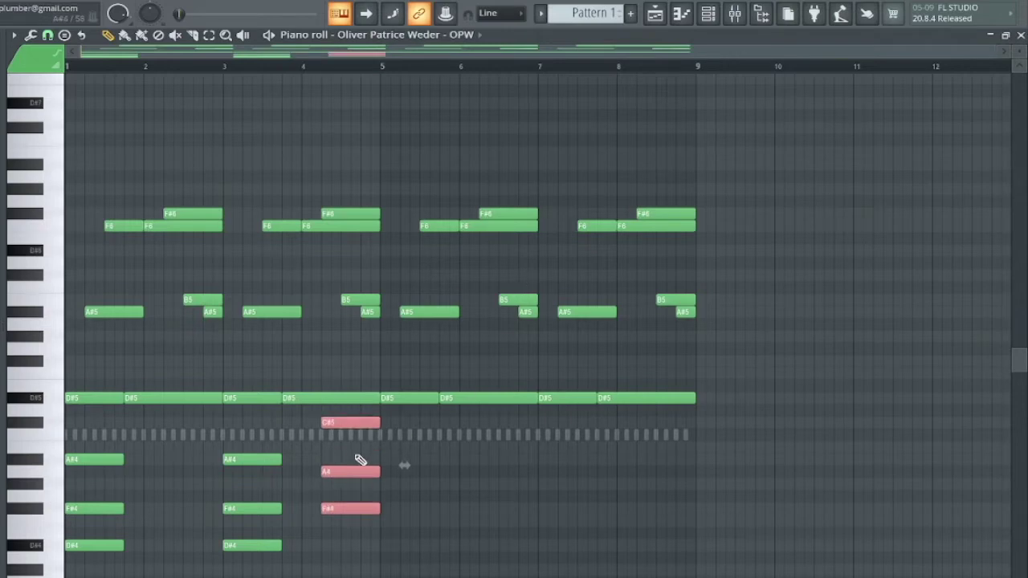
{"action": "left_click_drag", "start_coordinate": [359, 452], "coordinate": [359, 462]}
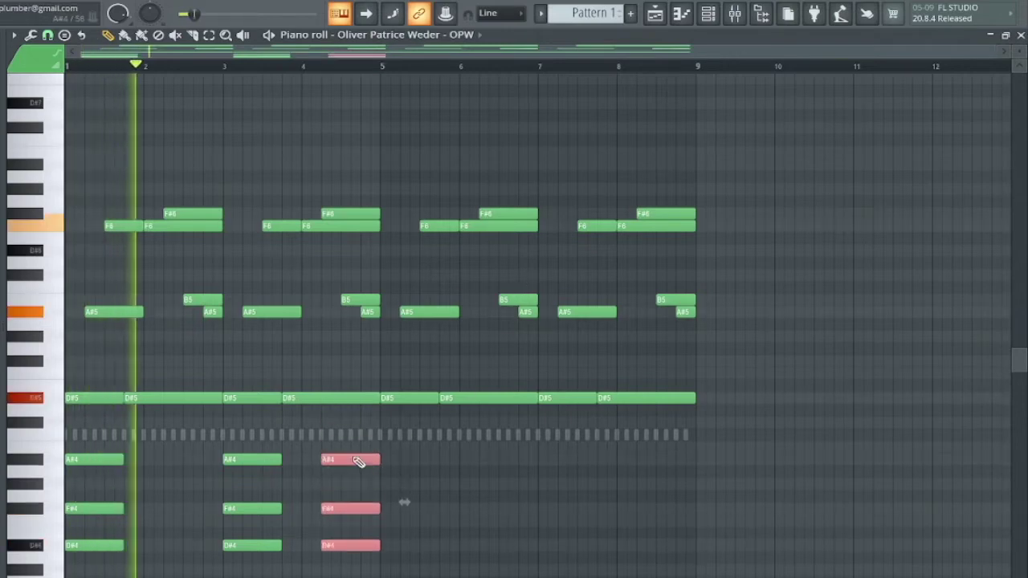
Step: Transpose the bar 4 chord up to G#4, B4 and D#5
{"action": "key", "text": "shift+Up"}
{"action": "key", "text": "shift+Up"}
{"action": "key", "text": "shift+Up"}
{"action": "key", "text": "shift+Up"}
{"action": "key", "text": "shift+Up"}
{"action": "key", "text": "shift+Up"}
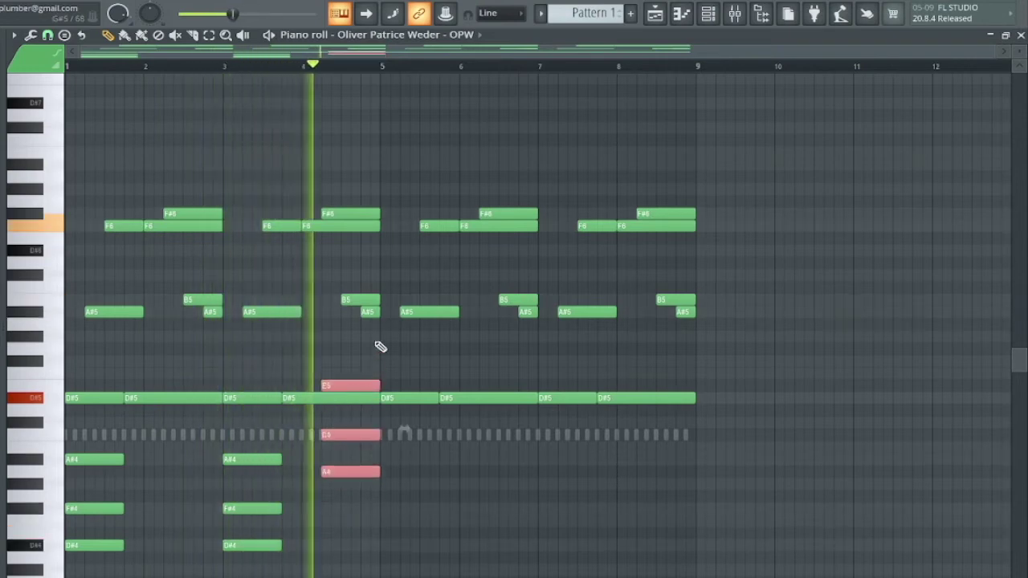
{"action": "key", "text": "Up"}
{"action": "key", "text": "Down"}
{"action": "key", "text": "Down"}
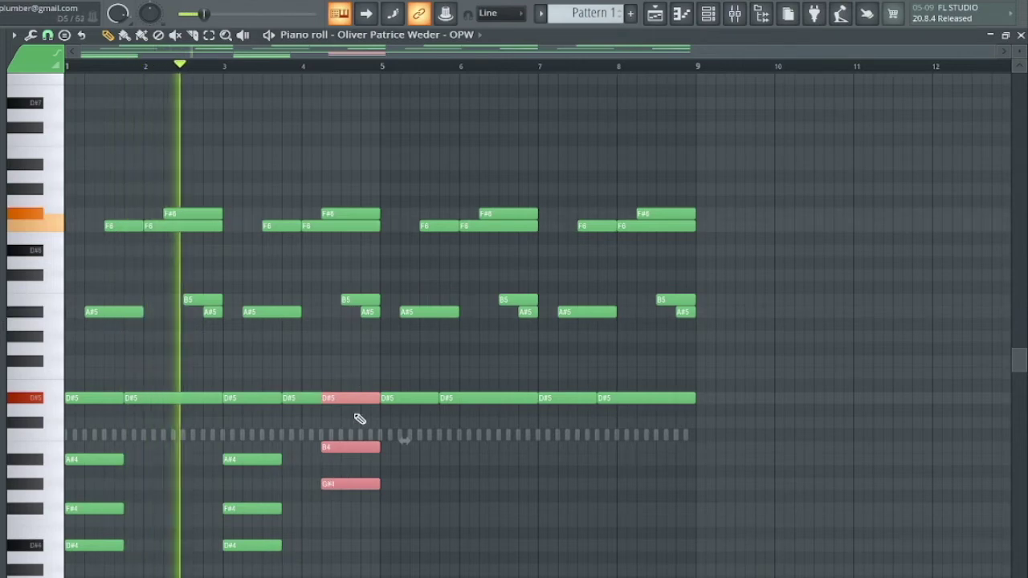
Step: Invert the bar 4 chord by lowering only its D#5 an octave to D#4, keeping G#4 and B4 above it
{"action": "key", "text": "ctrl+Down"}
{"action": "scroll", "coordinate": [356, 492], "scroll_direction": "down", "scroll_amount": 4}
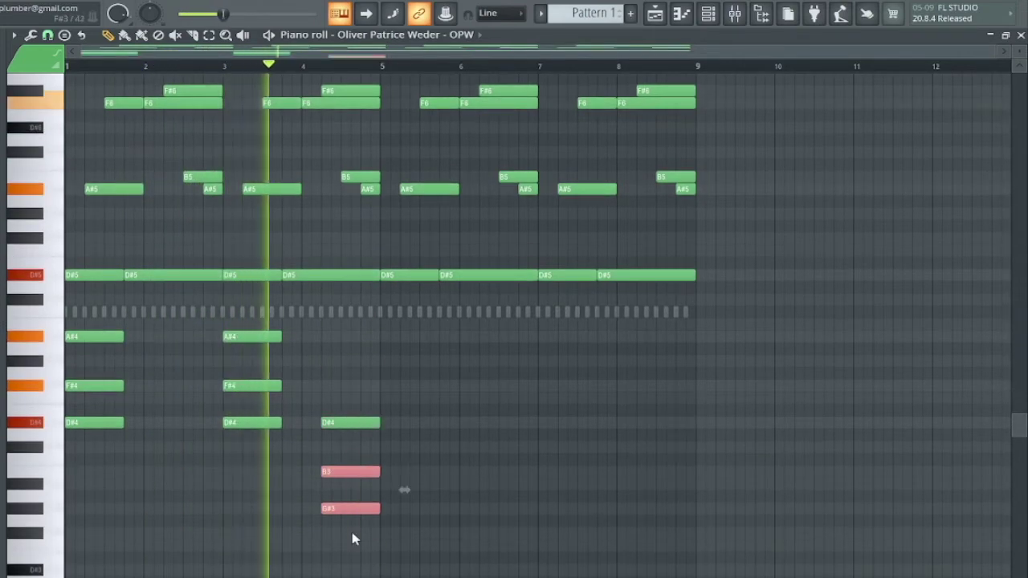
{"action": "key", "text": "ctrl+Up"}
{"action": "left_click", "coordinate": [437, 486], "text": "ctrl"}
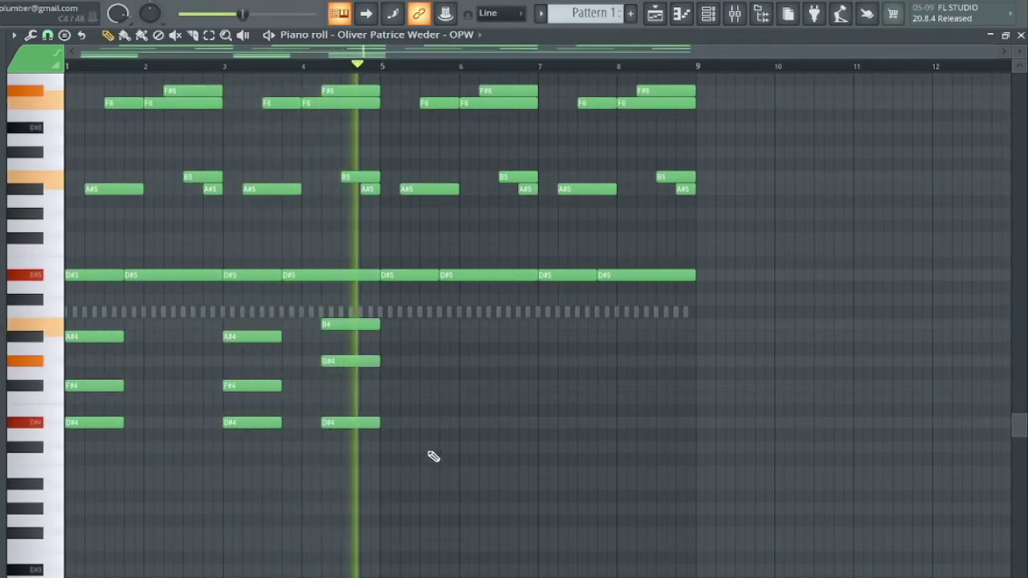
Step: Duplicate the chord progression of bars 1 to 4 into bars 5 to 8
{"action": "key", "text": "space"}
{"action": "key", "text": "space"}
{"action": "left_click_drag", "start_coordinate": [397, 323], "coordinate": [32, 482]}
{"action": "key", "text": "ctrl+b"}
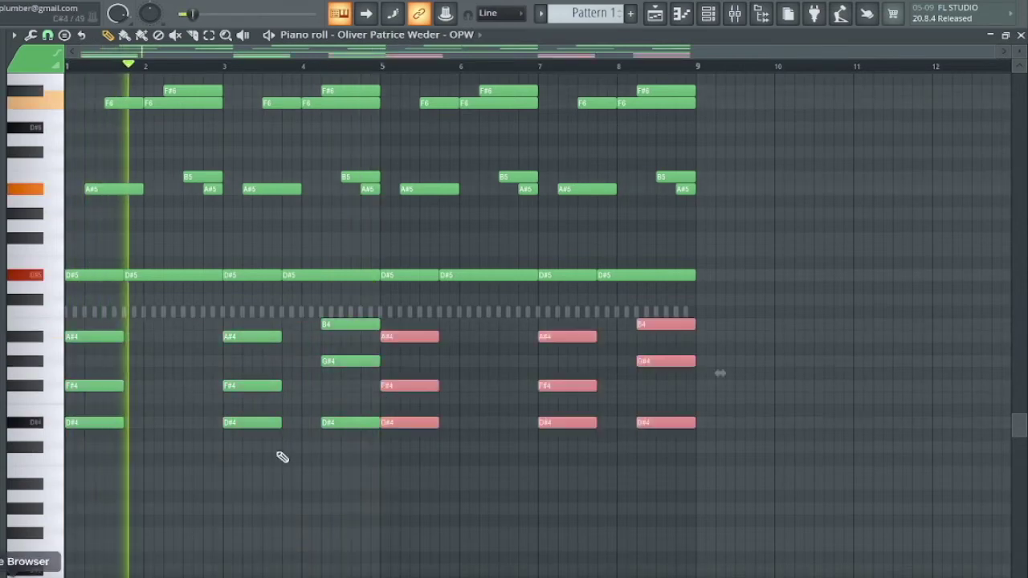
{"action": "left_click", "coordinate": [431, 442], "text": "ctrl"}
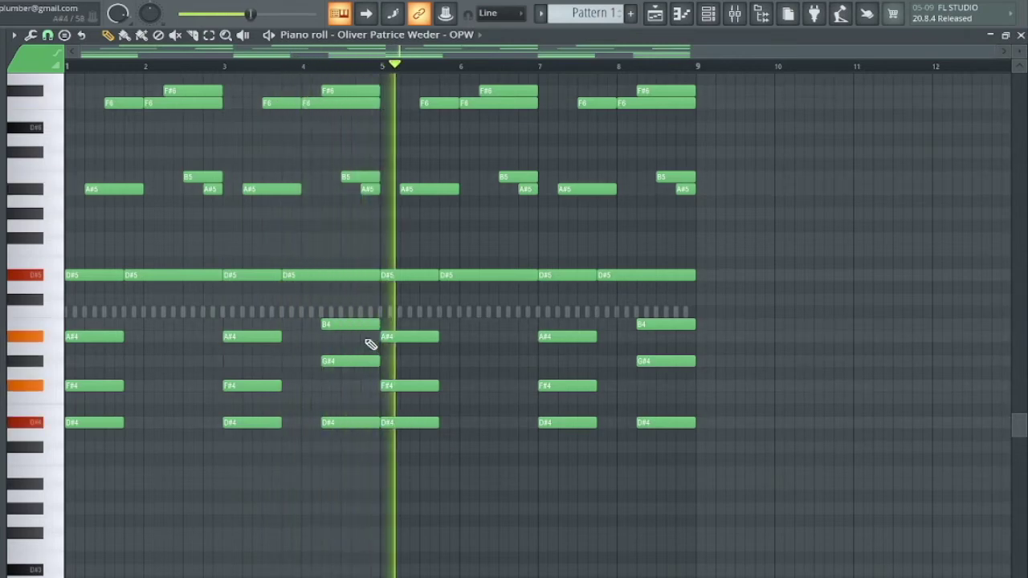
Step: Try shortening the D#4, G#4 and B4 chords in bars 4 and 8 and nudging them earlier
{"action": "left_click", "coordinate": [362, 325], "text": "ctrl+shift"}
{"action": "left_click", "coordinate": [361, 361], "text": "ctrl+shift"}
{"action": "left_click", "coordinate": [360, 423], "text": "ctrl+shift"}
{"action": "left_click", "coordinate": [648, 325], "text": "ctrl+shift"}
{"action": "left_click", "coordinate": [652, 361], "text": "ctrl+shift"}
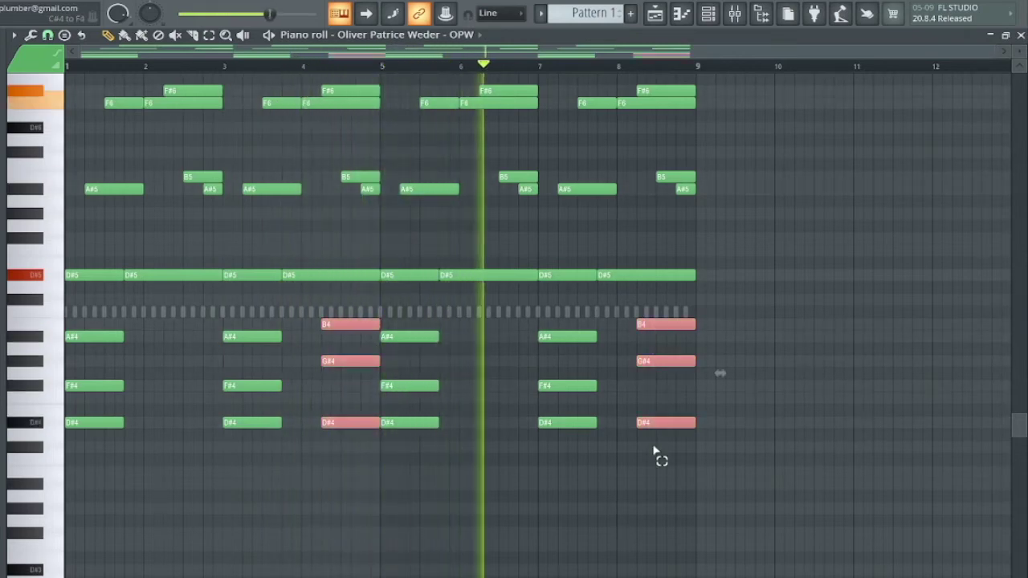
{"action": "key", "text": "shift+Right"}
{"action": "left_click_drag", "start_coordinate": [713, 362], "coordinate": [696, 359]}
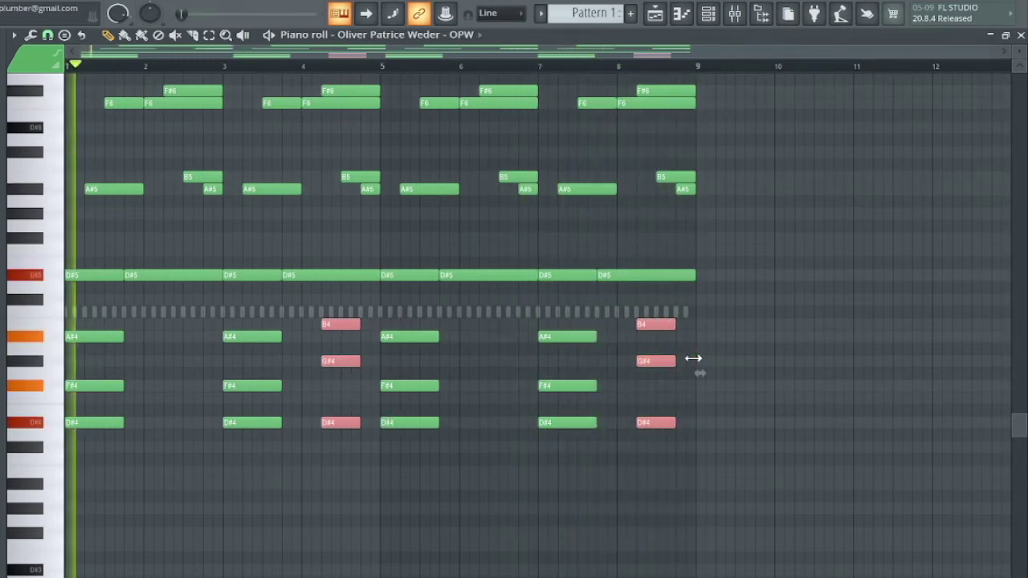
{"action": "key", "text": "shift+Left"}
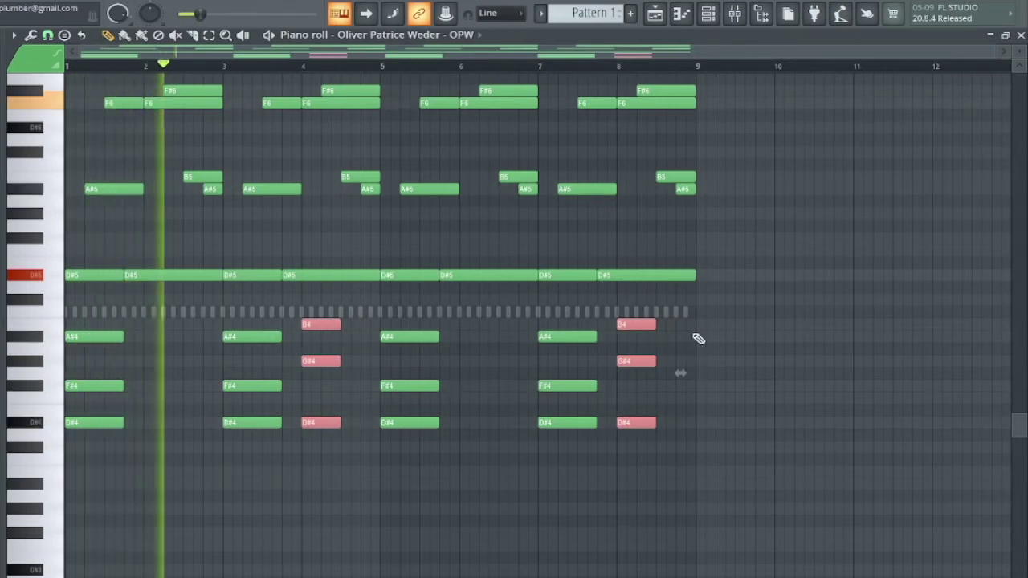
Step: Try other timings for the shortened bar 4 and bar 8 chords and glue their notes together
{"action": "key", "text": "ctrl+l"}
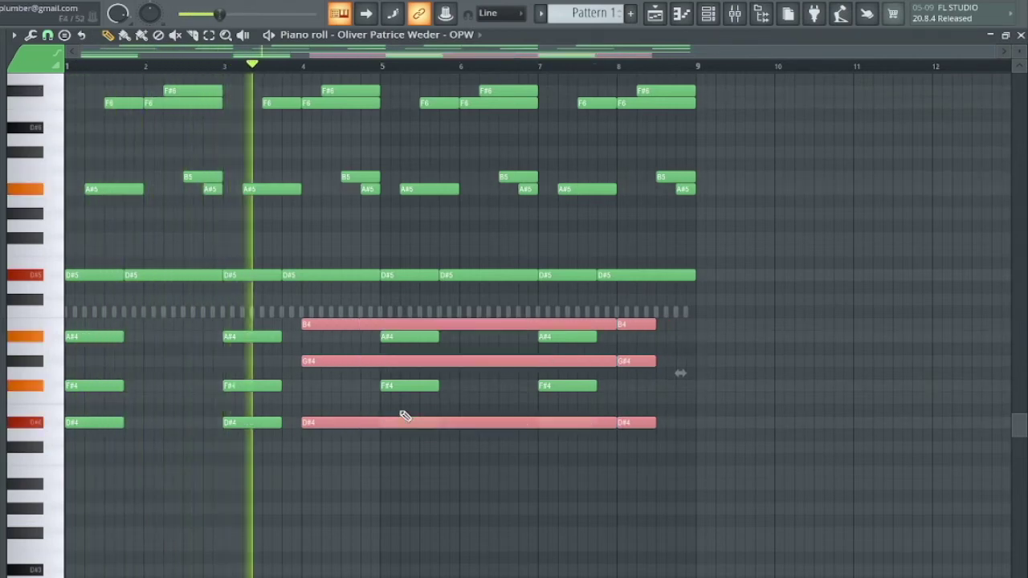
{"action": "key", "text": "ctrl+z"}
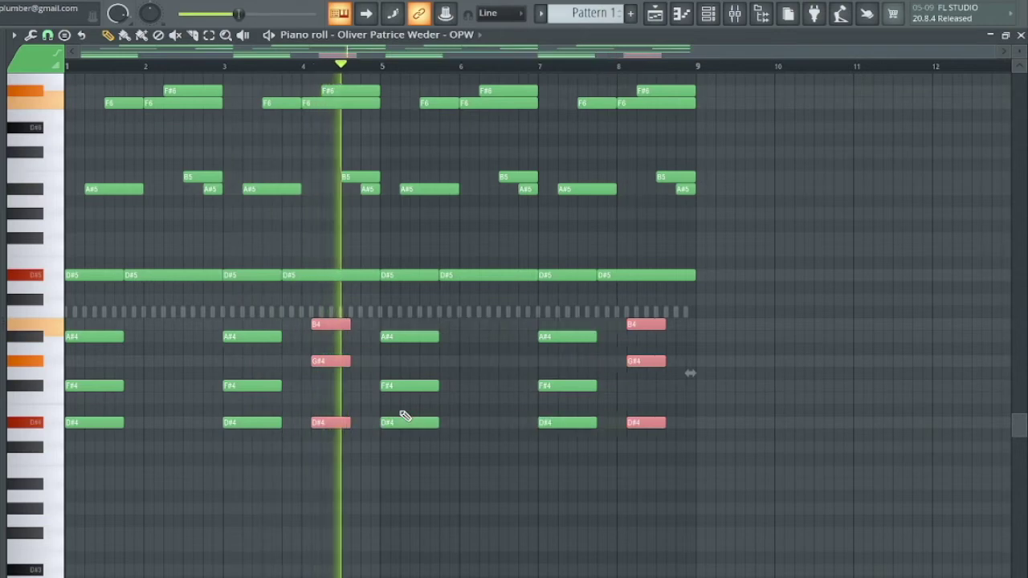
{"action": "key", "text": "shift+Right"}
{"action": "key", "text": "shift+Right"}
{"action": "key", "text": "shift+Right"}
{"action": "key", "text": "shift+Left"}
{"action": "key", "text": "shift+Left"}
{"action": "key", "text": "ctrl+l"}
{"action": "key", "text": "space"}
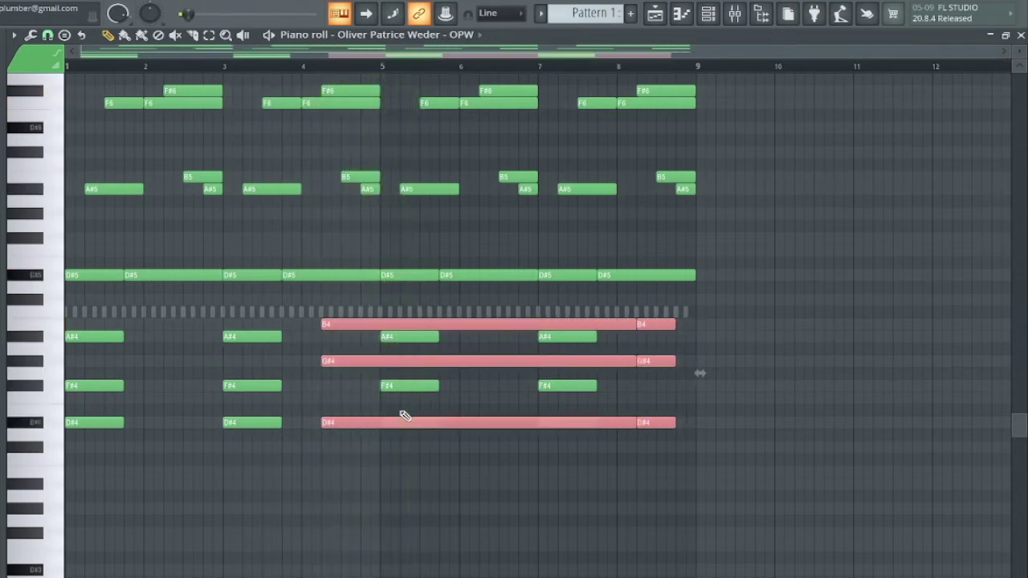
Step: Undo the glue and timing edits, restoring the bar 4 and bar 8 chords to their full length
{"action": "key", "text": "ctrl+z"}
{"action": "left_click_drag", "start_coordinate": [361, 421], "coordinate": [374, 423]}
{"action": "left_click", "coordinate": [342, 471], "text": "ctrl"}
{"action": "key", "text": "space"}
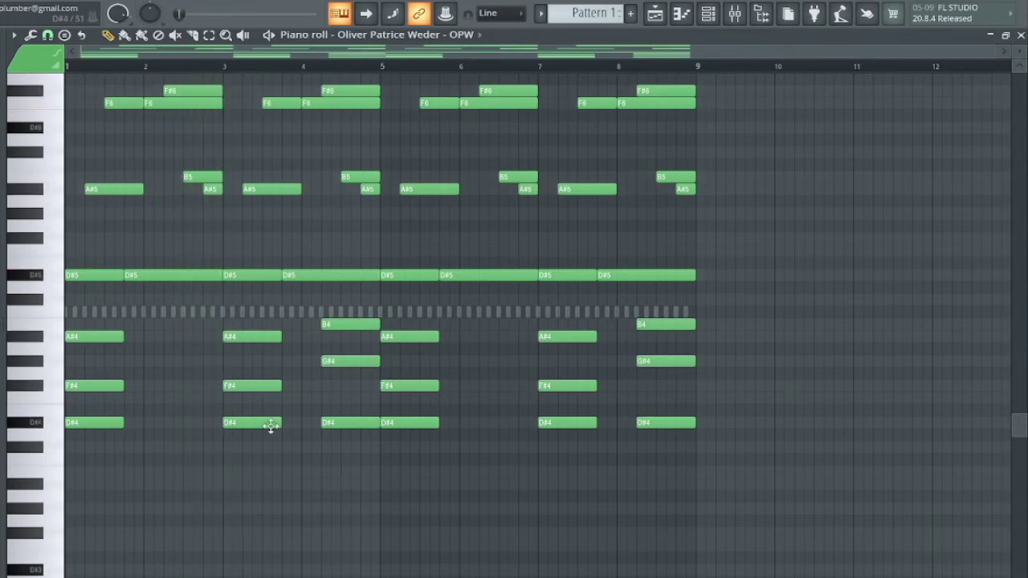
Step: Try the whole pattern two semitones higher and return it to its original pitch
{"action": "key", "text": "shift+Up"}
{"action": "key", "text": "shift+Up"}
{"action": "scroll", "coordinate": [301, 385], "scroll_direction": "up", "scroll_amount": 1}
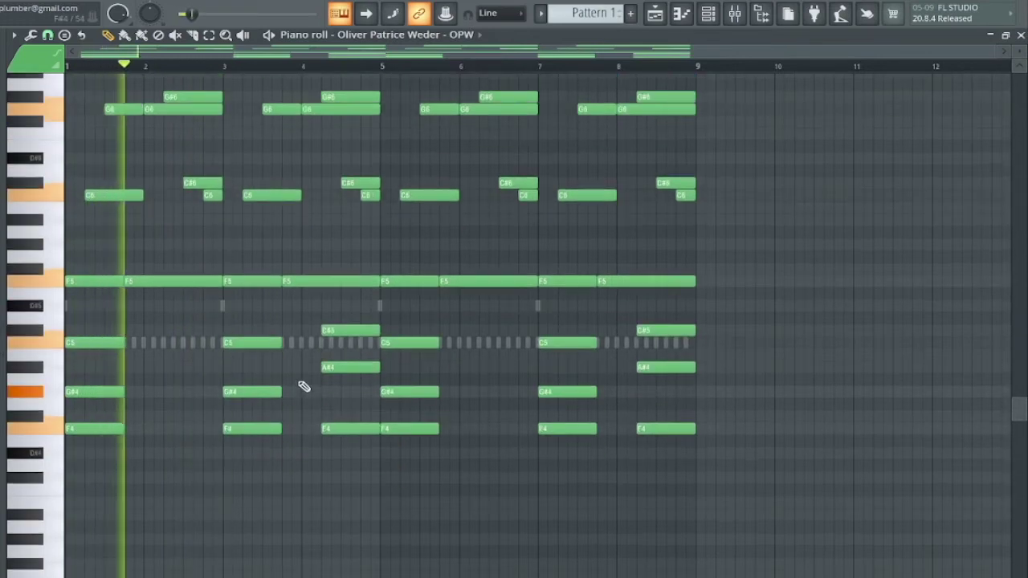
{"action": "key", "text": "shift+Down"}
{"action": "key", "text": "shift+Down"}
Step: Apply randomized levels to all notes of the pattern and play it back
{"action": "key", "text": "alt+r"}
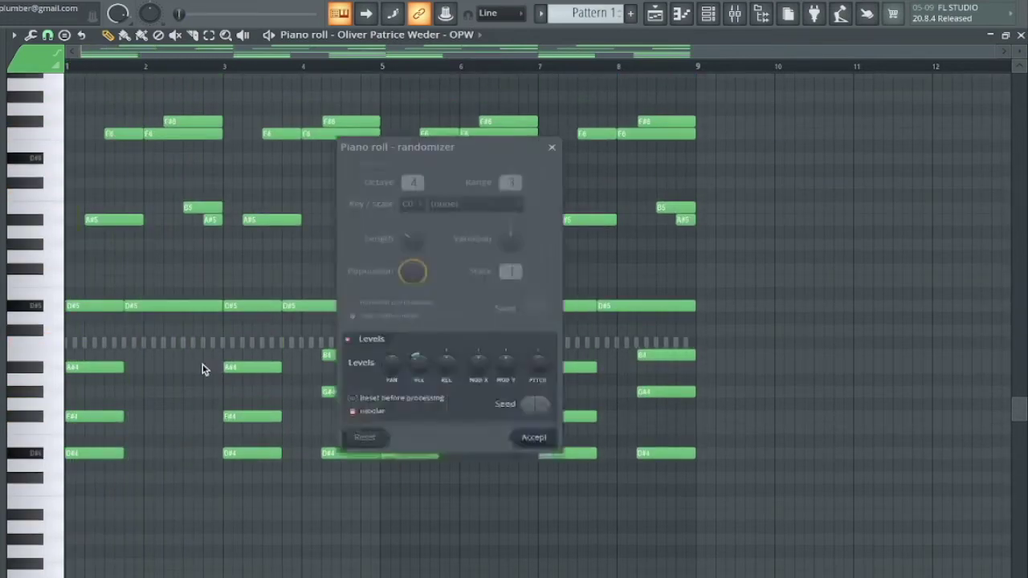
{"action": "key", "text": "Return"}
{"action": "key", "text": "space"}
Step: Try removing the D#4 notes from all the chords across the eight bars
{"action": "scroll", "coordinate": [185, 333], "scroll_direction": "up", "scroll_amount": 3}
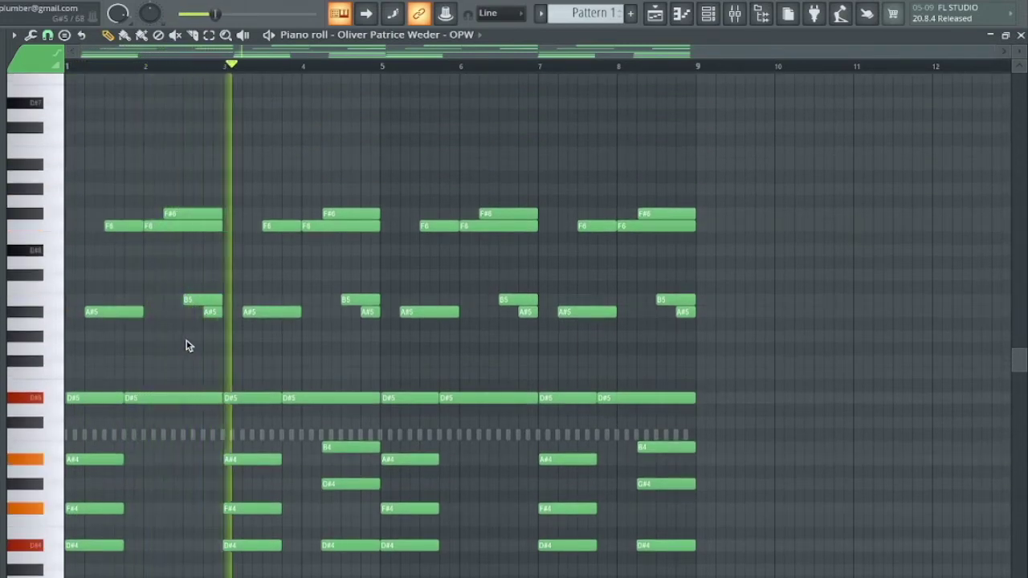
{"action": "scroll", "coordinate": [153, 474], "scroll_direction": "down", "scroll_amount": 5}
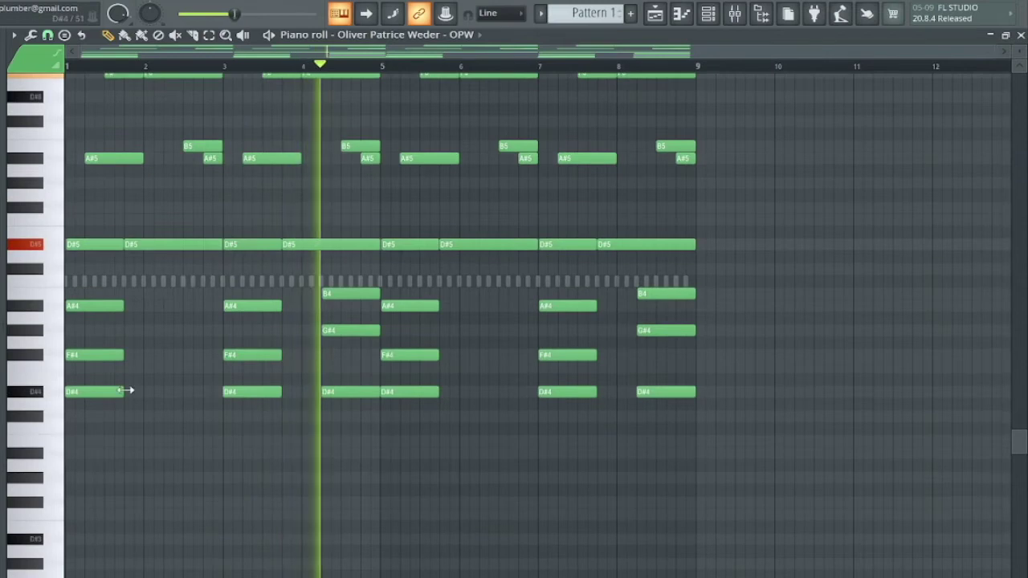
{"action": "left_click_drag", "start_coordinate": [126, 391], "coordinate": [719, 392]}
{"action": "key", "text": "Delete"}
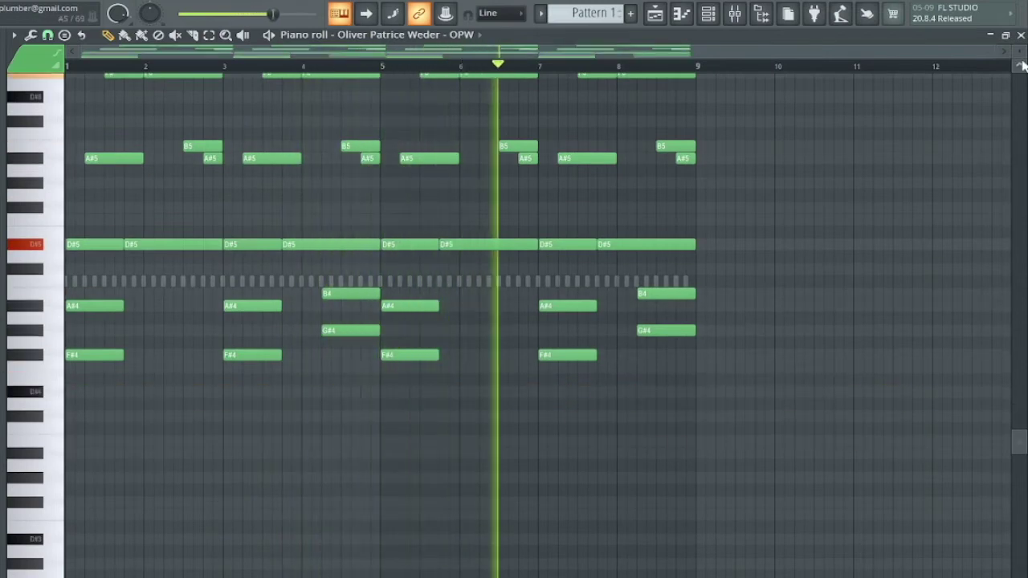
Step: Expand the velocity lane and try setting all notes to one equal velocity, first at maximum and finally at a lower level
{"action": "left_click_drag", "start_coordinate": [1019, 51], "coordinate": [1019, 37]}
{"action": "scroll", "coordinate": [566, 450], "scroll_direction": "down", "scroll_amount": 3}
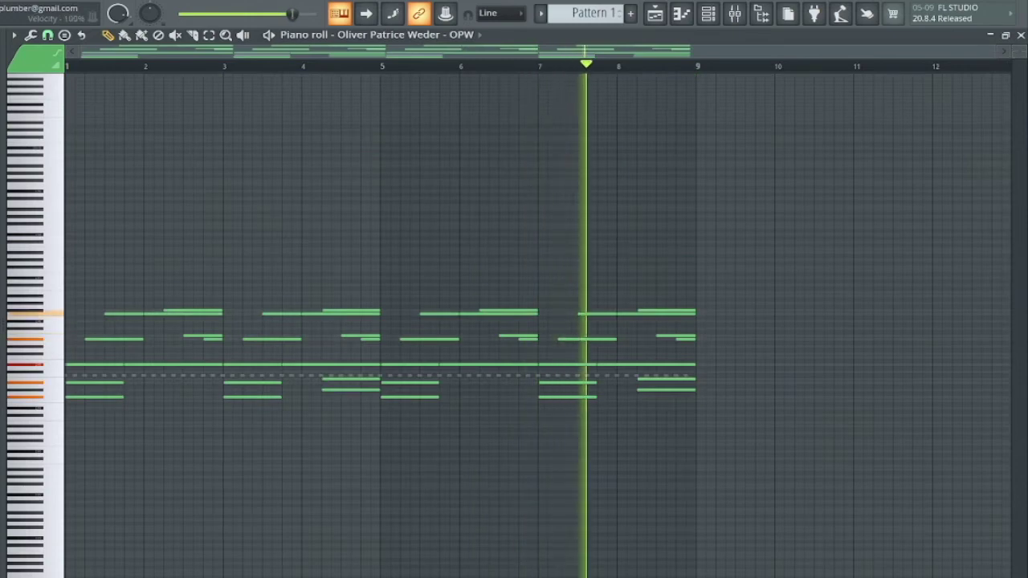
{"action": "left_click_drag", "start_coordinate": [452, 572], "coordinate": [452, 406]}
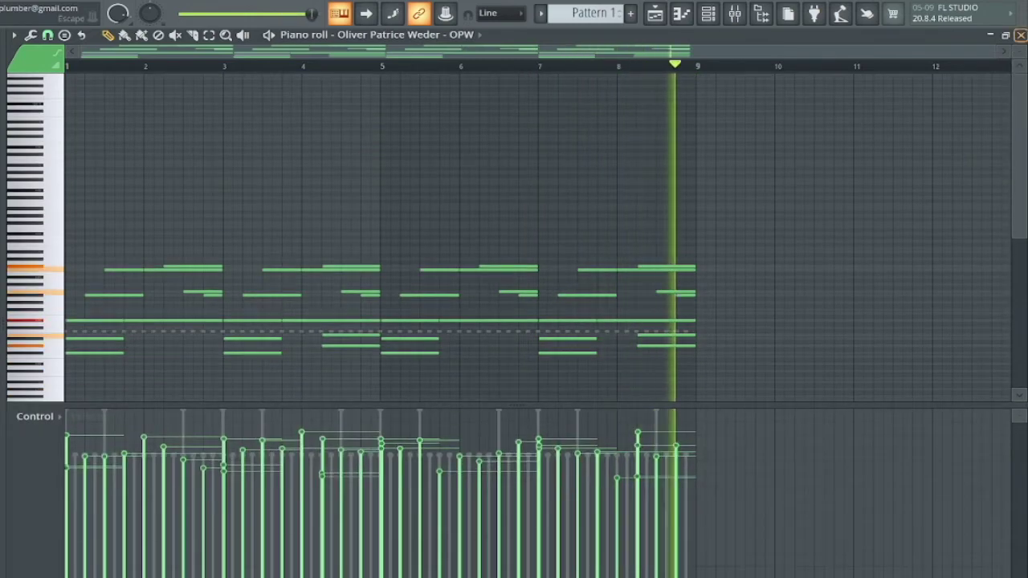
{"action": "scroll", "coordinate": [718, 320], "scroll_direction": "up", "scroll_amount": 3}
{"action": "key", "text": "ctrl+a"}
{"action": "scroll", "coordinate": [628, 267], "scroll_direction": "up", "scroll_amount": 7}
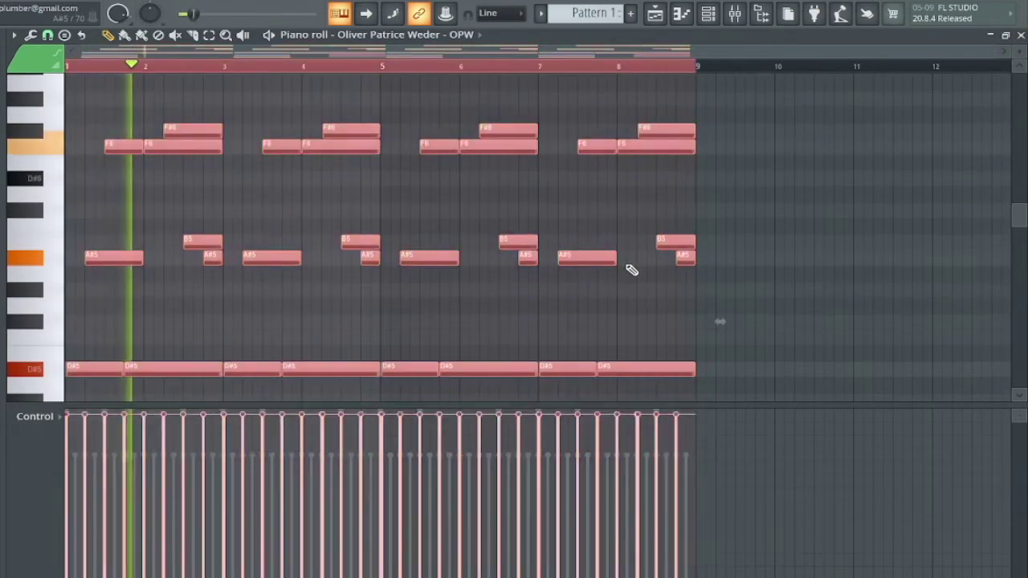
{"action": "scroll", "coordinate": [629, 266], "scroll_direction": "down", "scroll_amount": 7}
{"action": "scroll", "coordinate": [627, 267], "scroll_direction": "up", "scroll_amount": 3}
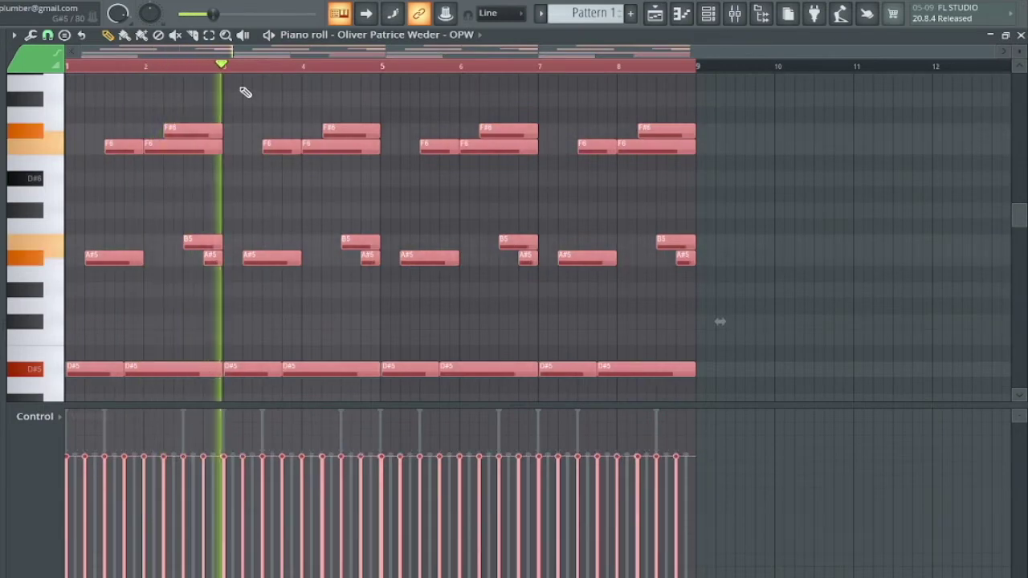
{"action": "double_click", "coordinate": [207, 67]}
{"action": "left_click", "coordinate": [68, 66]}
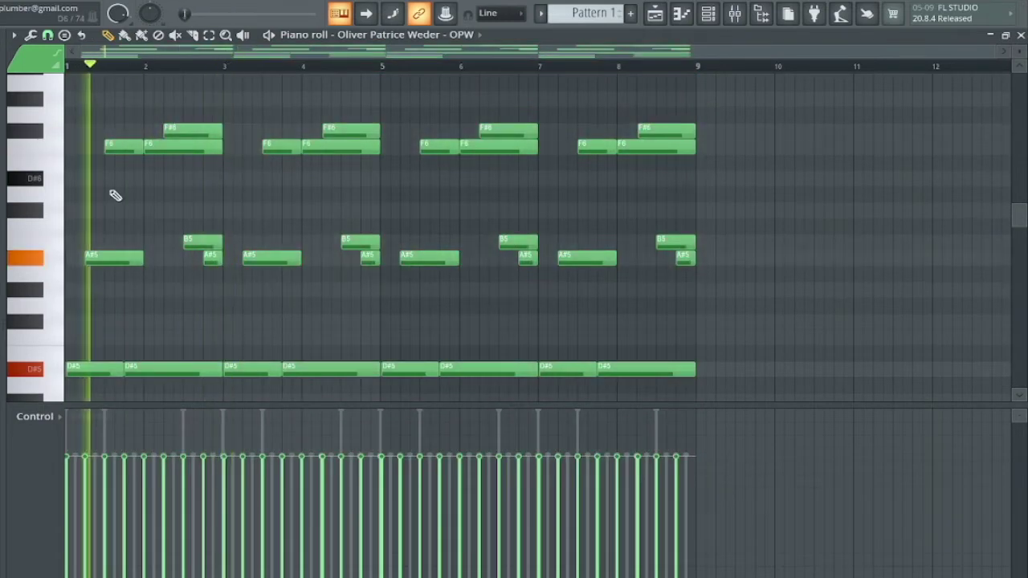
Step: Undo the velocity changes, the D#4 deletion and the level randomization
{"action": "scroll", "coordinate": [115, 195], "scroll_direction": "down", "scroll_amount": 3}
{"action": "key", "text": "ctrl+z"}
{"action": "scroll", "coordinate": [115, 196], "scroll_direction": "up", "scroll_amount": 8}
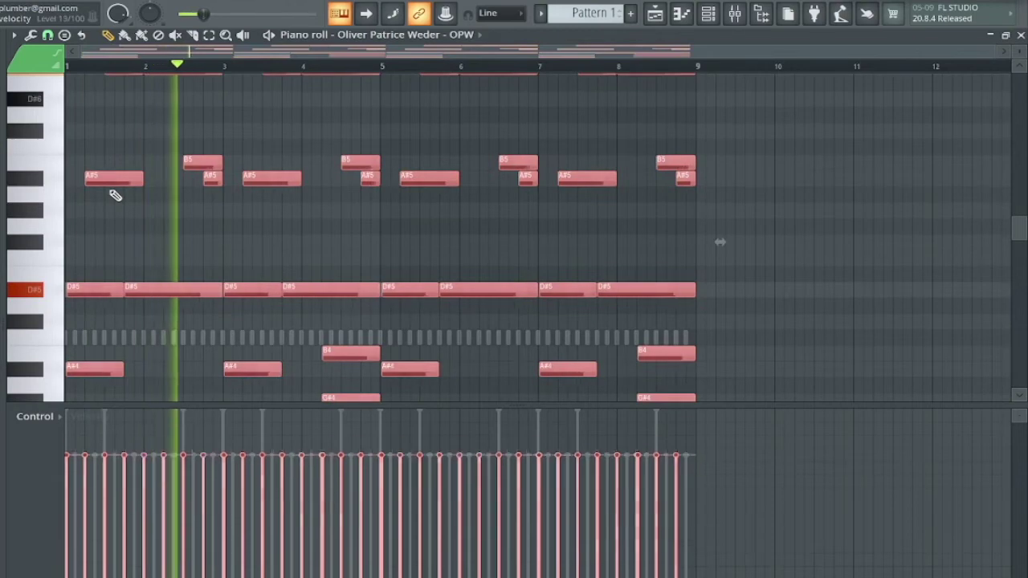
{"action": "key", "text": "ctrl+alt+z"}
{"action": "key", "text": "ctrl+alt+z"}
{"action": "key", "text": "ctrl+alt+z"}
{"action": "key", "text": "ctrl+alt+z"}
{"action": "key", "text": "ctrl+alt+z"}
{"action": "key", "text": "ctrl+alt+z"}
{"action": "key", "text": "ctrl+alt+z"}
{"action": "key", "text": "ctrl+alt+z"}
{"action": "key", "text": "ctrl+alt+z"}
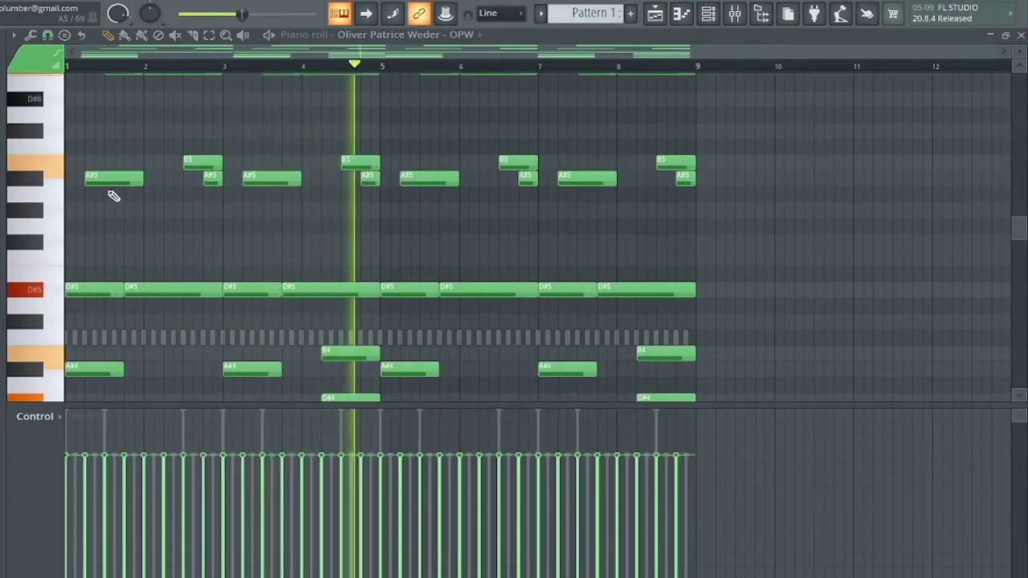
Step: Try the whole pattern one semitone higher and return it to its original pitch
{"action": "scroll", "coordinate": [113, 196], "scroll_direction": "up", "scroll_amount": 4}
{"action": "scroll", "coordinate": [113, 196], "scroll_direction": "down", "scroll_amount": 4}
{"action": "key", "text": "shift+Up"}
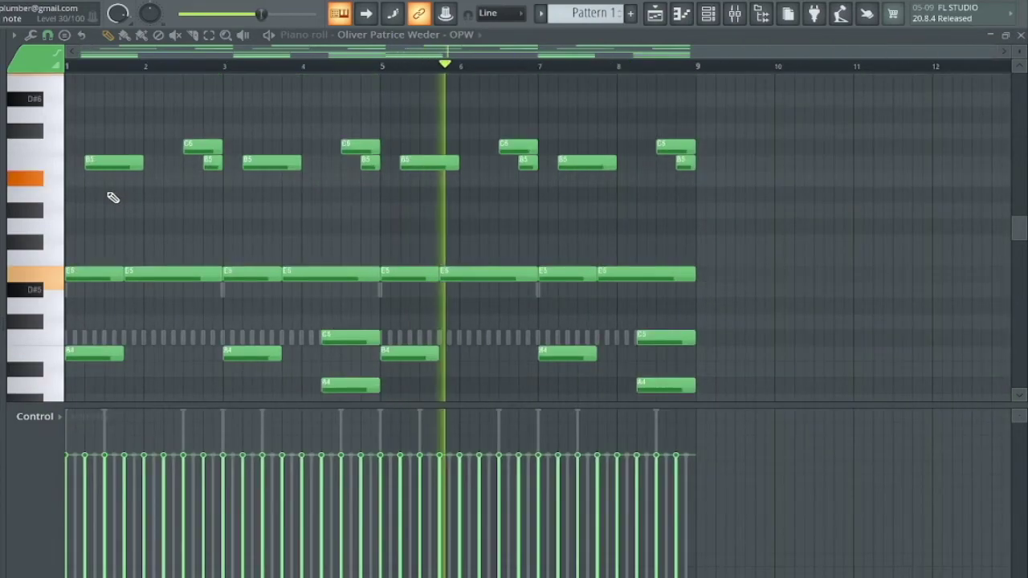
{"action": "key", "text": "Down"}
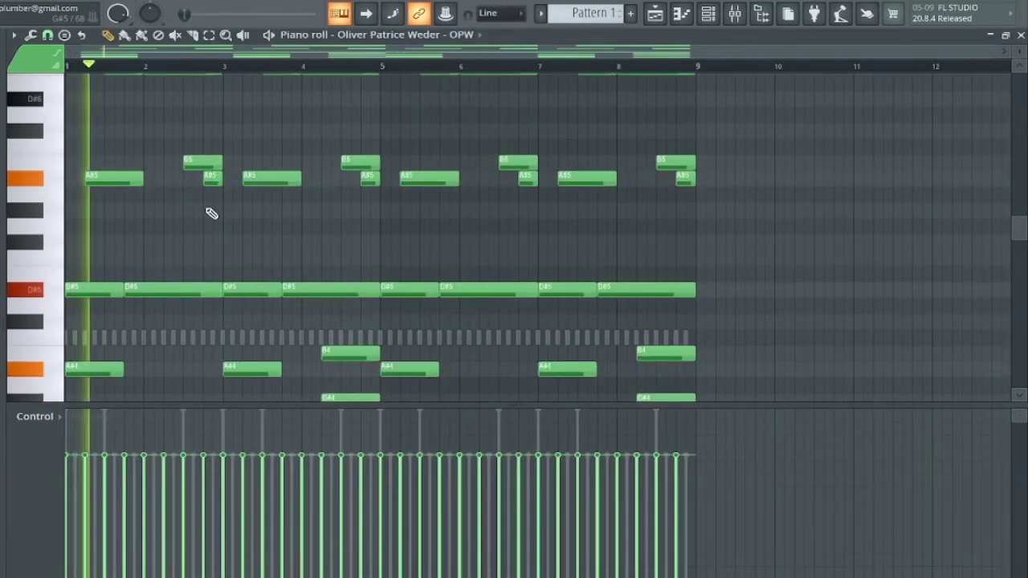
{"action": "scroll", "coordinate": [211, 213], "scroll_direction": "down", "scroll_amount": 5}
{"action": "scroll", "coordinate": [110, 168], "scroll_direction": "up", "scroll_amount": 2}
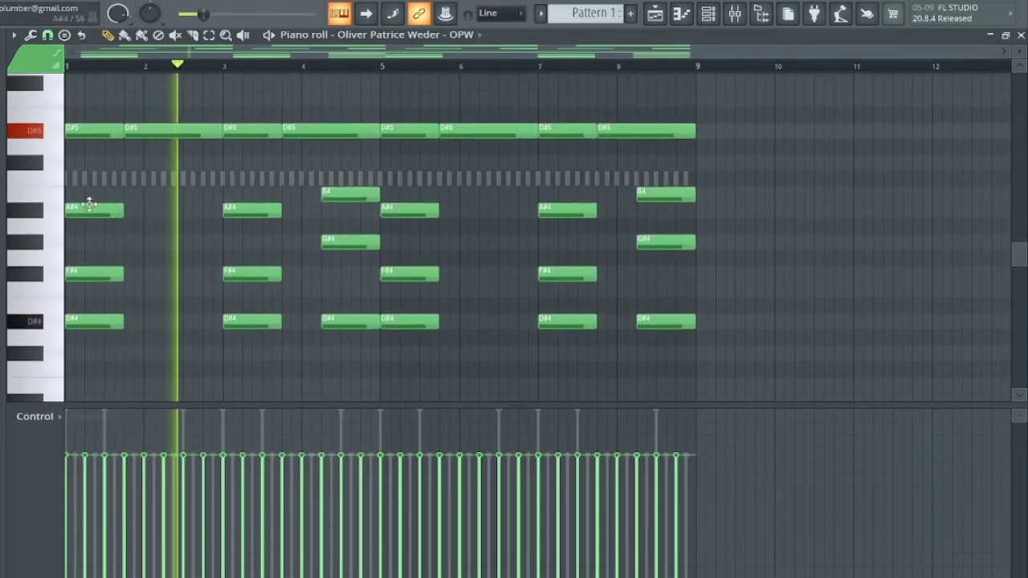
{"action": "left_click", "coordinate": [89, 205]}
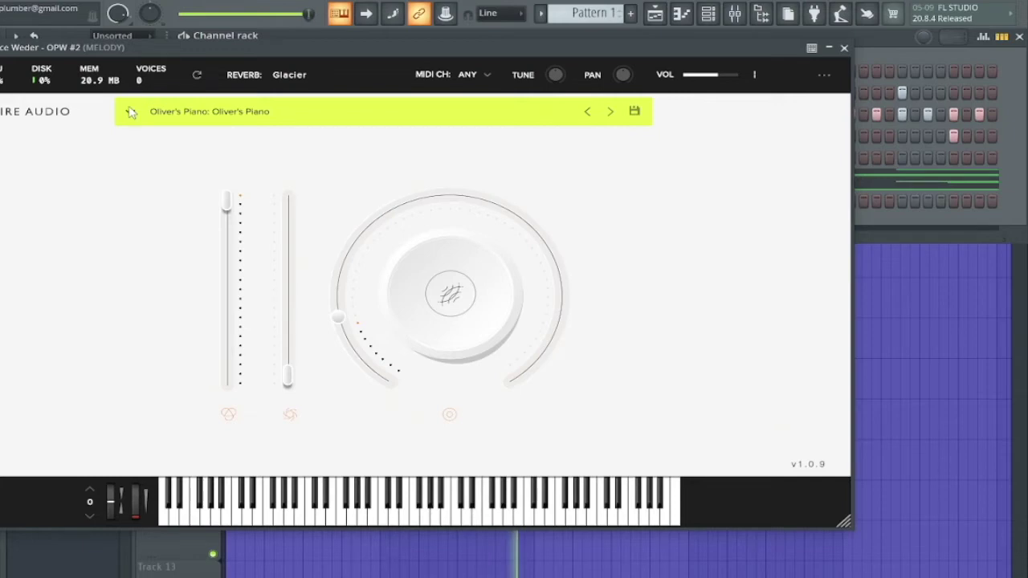
Step: Filter the second Oliver Patrice Weder instrument's presets by Dreamy and try the Glacier pad
{"action": "left_click", "coordinate": [130, 113]}
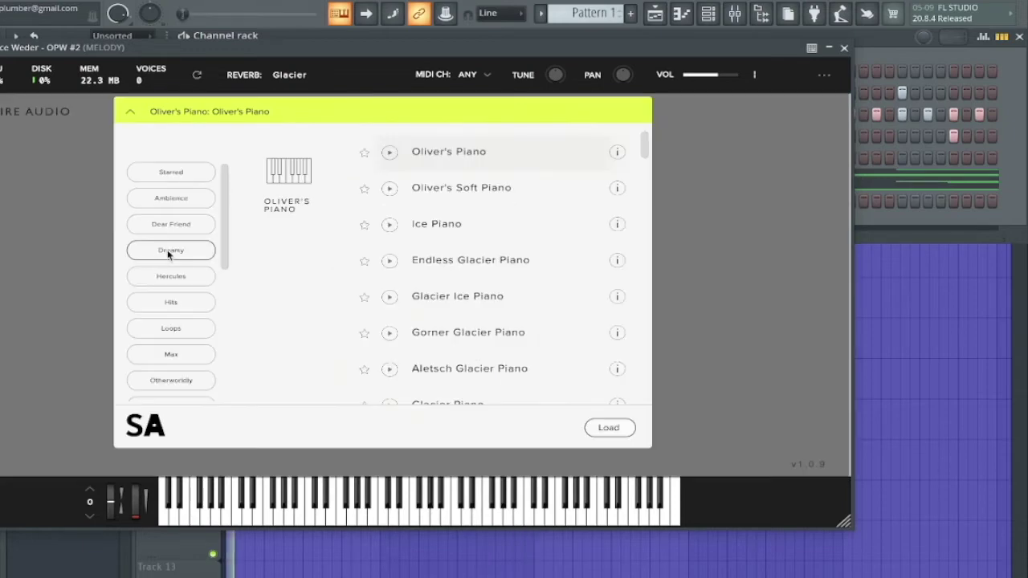
{"action": "scroll", "coordinate": [434, 233], "scroll_direction": "down", "scroll_amount": 5}
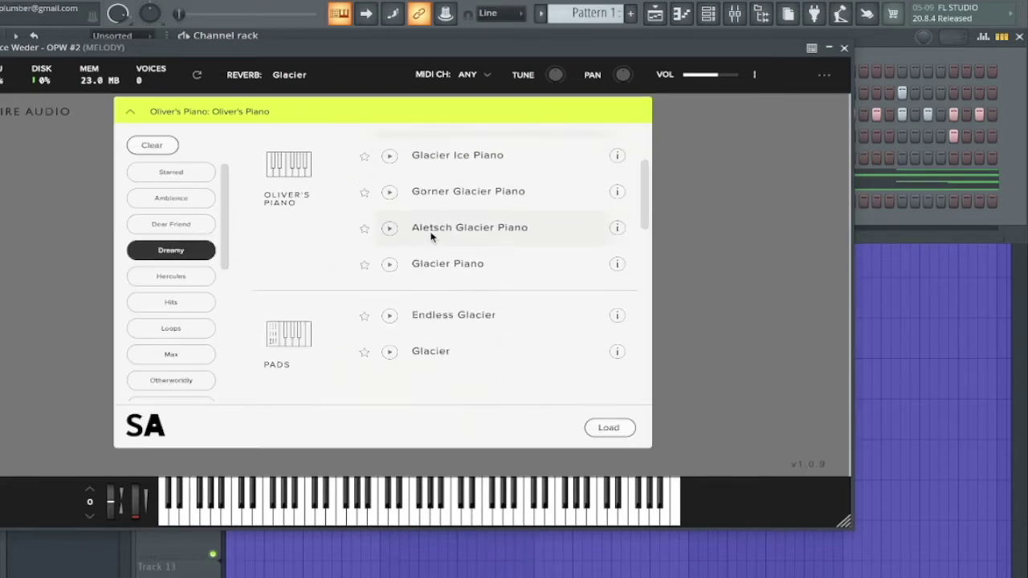
{"action": "double_click", "coordinate": [432, 241]}
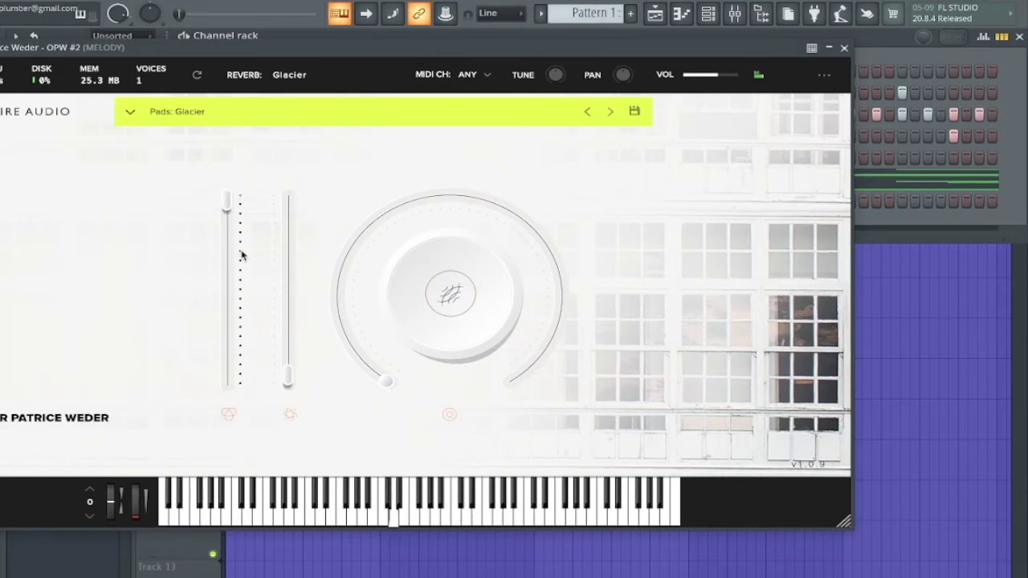
Step: Load the Electronics Tempo Synced preset Peace of Mind and close the instrument window
{"action": "scroll", "coordinate": [316, 292], "scroll_direction": "down", "scroll_amount": 3}
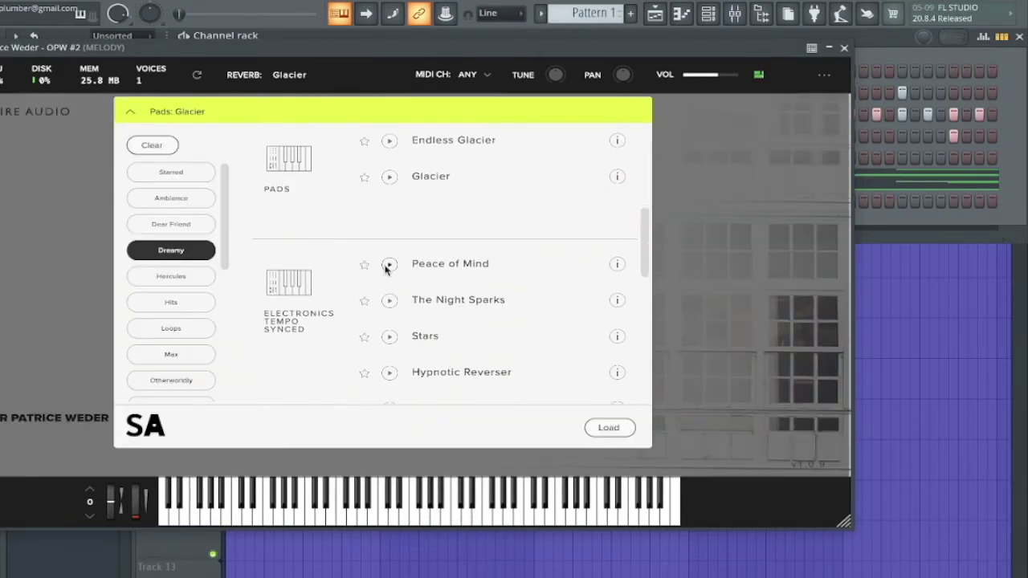
{"action": "scroll", "coordinate": [471, 175], "scroll_direction": "down", "scroll_amount": 2}
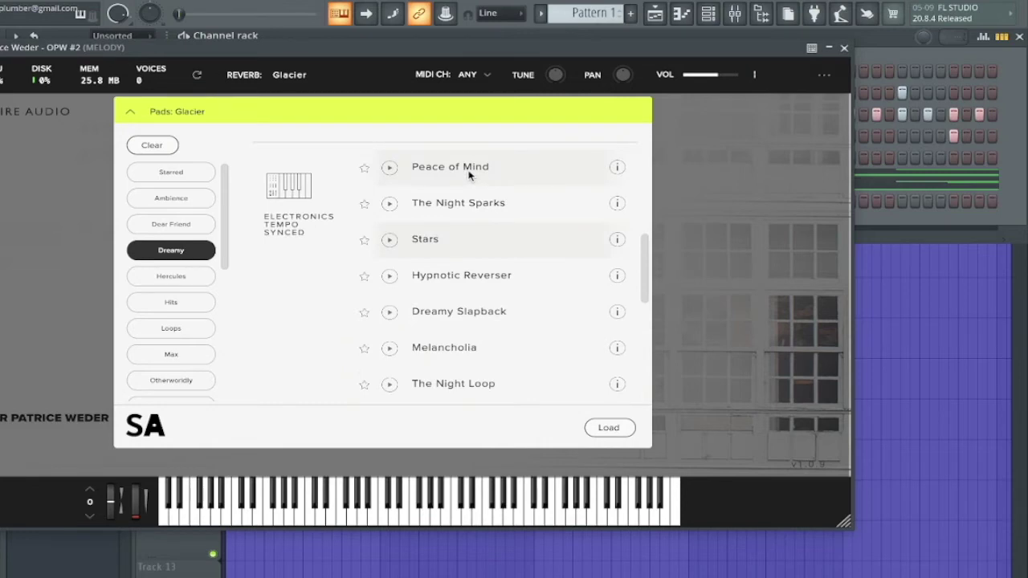
{"action": "double_click", "coordinate": [460, 165]}
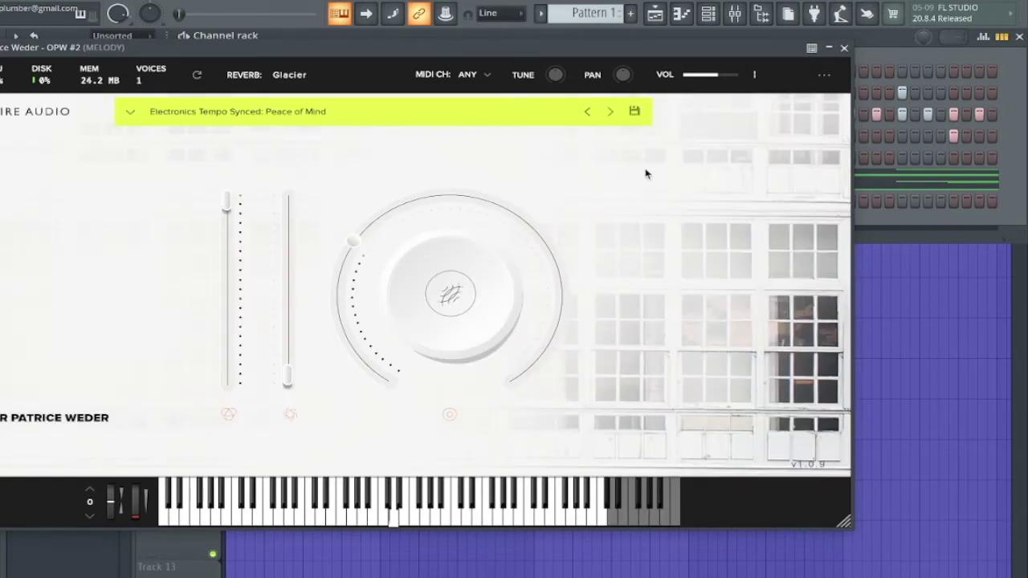
{"action": "left_click", "coordinate": [844, 49]}
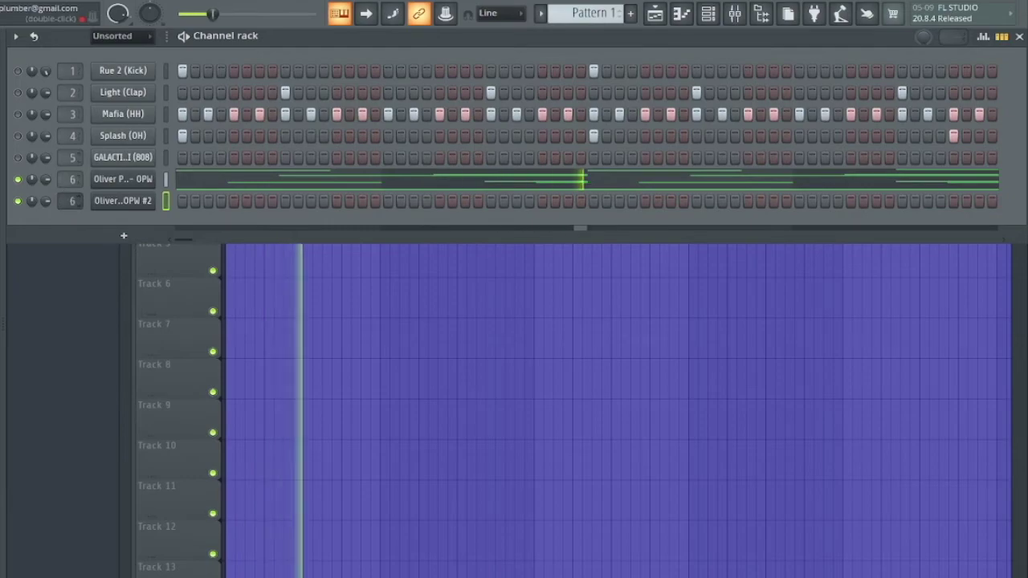
Step: In the piano roll of OPW #2, add B6 notes 1.5 bars long, starting halfway through bars 1, 3, 5 and 7
{"action": "right_click", "coordinate": [126, 204]}
{"action": "left_click", "coordinate": [217, 200]}
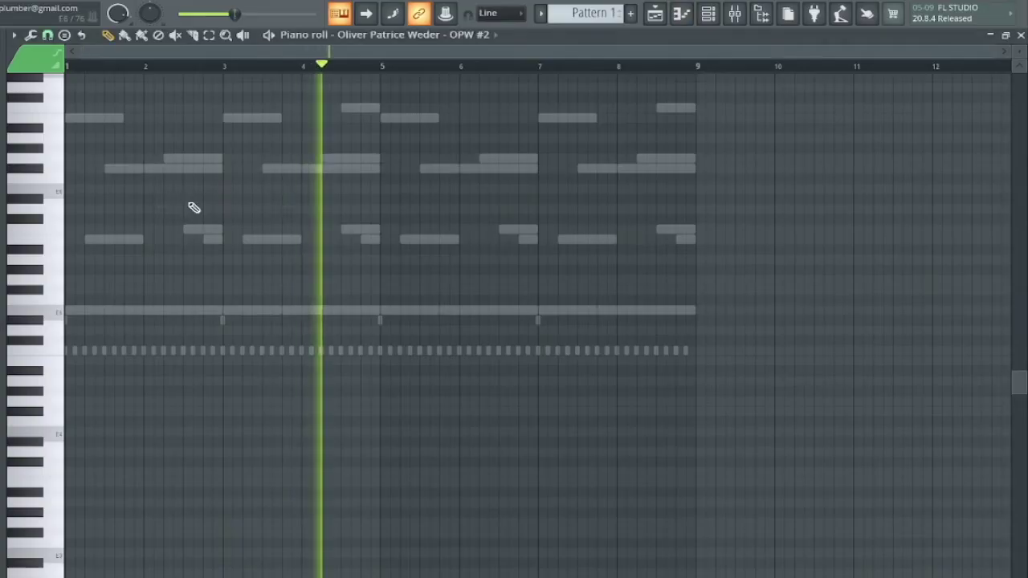
{"action": "key", "text": "space"}
{"action": "left_click", "coordinate": [108, 118]}
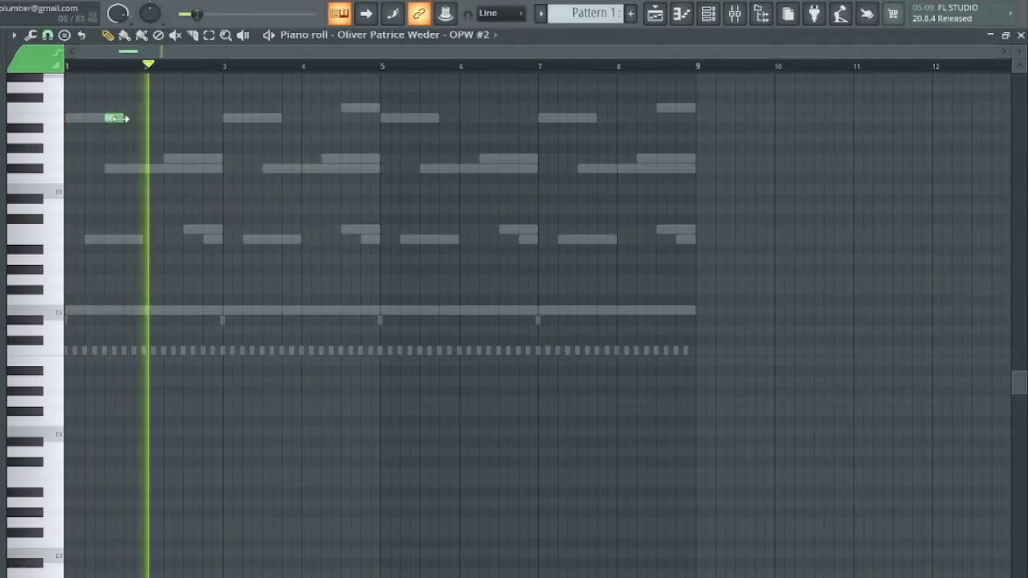
{"action": "left_click_drag", "start_coordinate": [119, 118], "coordinate": [219, 120]}
{"action": "key", "text": "ctrl+b"}
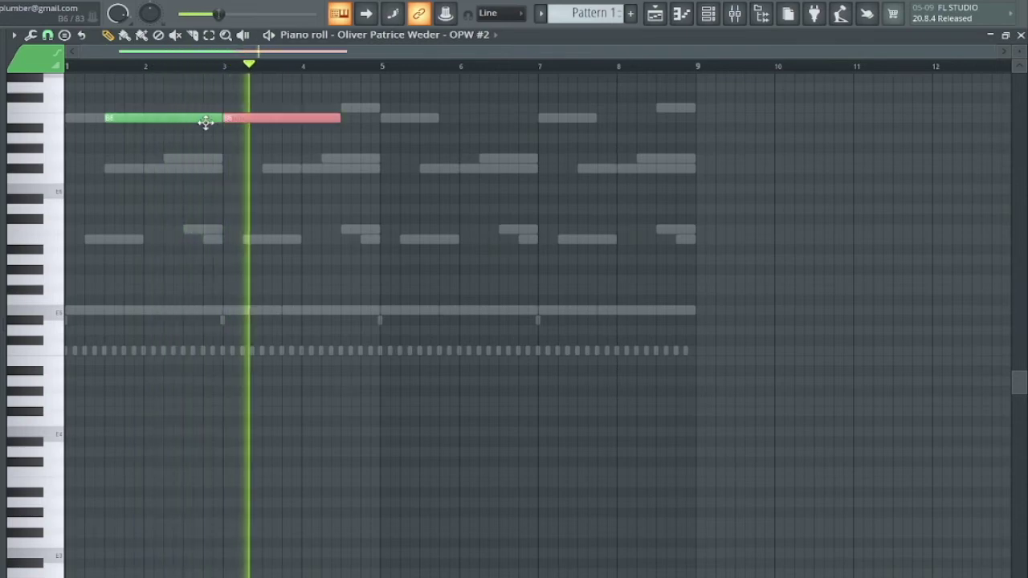
{"action": "key", "text": "ctrl+b"}
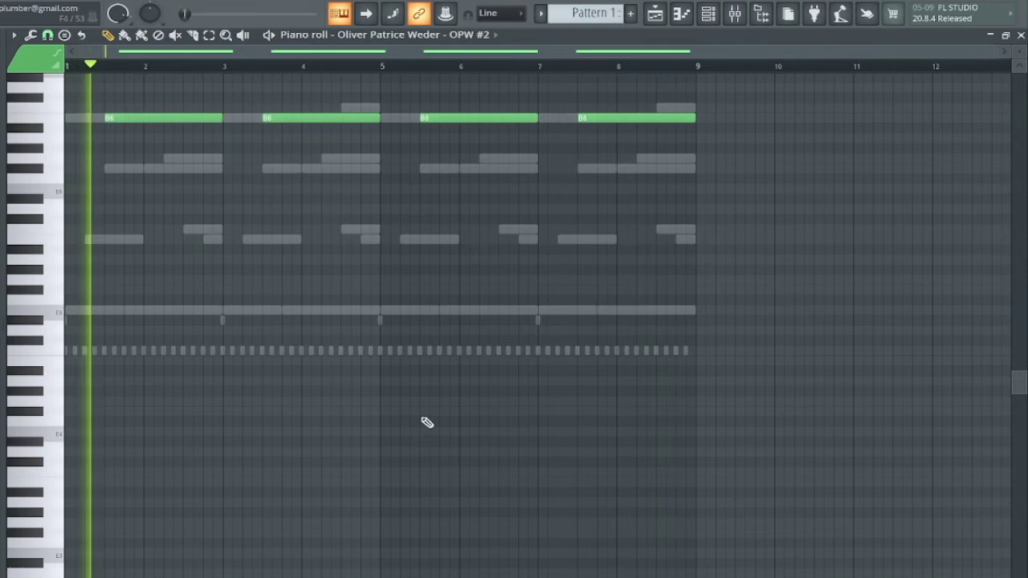
Step: Enlarge the control lane and examine the velocities of the four B6 notes
{"action": "left_click_drag", "start_coordinate": [1019, 51], "coordinate": [1019, 6]}
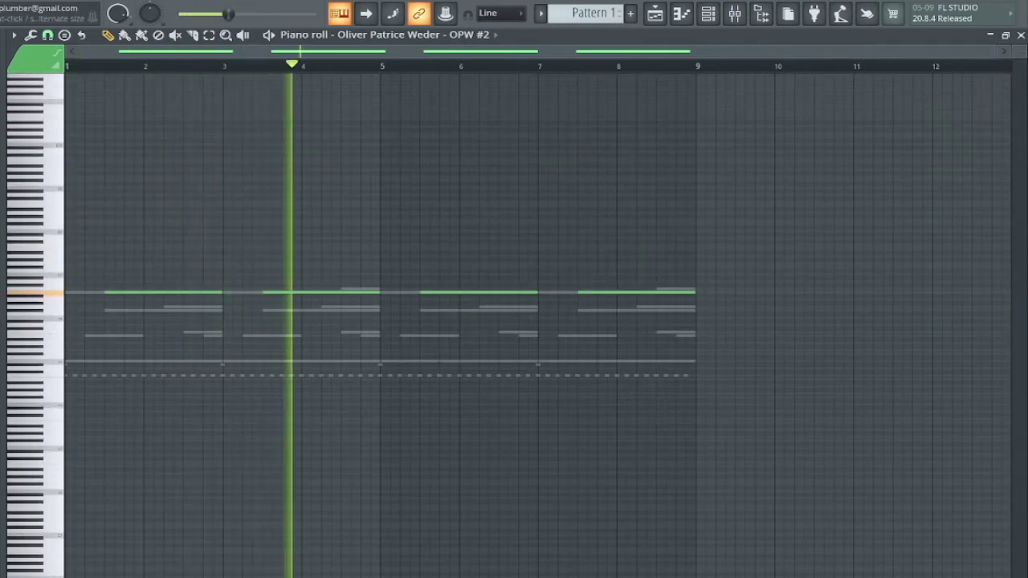
{"action": "left_click_drag", "start_coordinate": [440, 574], "coordinate": [436, 360]}
{"action": "right_click", "coordinate": [436, 360]}
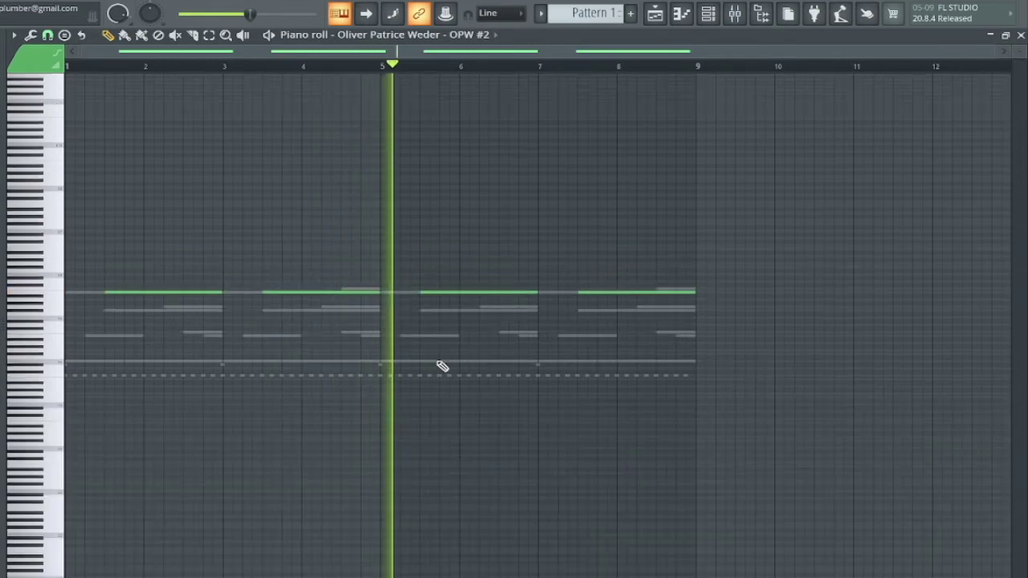
{"action": "right_click", "coordinate": [436, 576]}
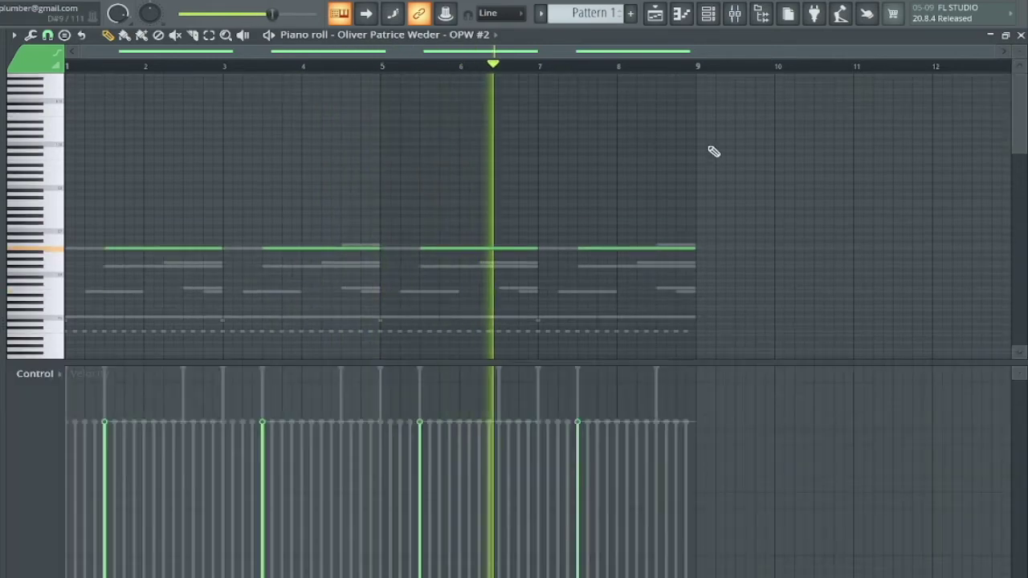
{"action": "scroll", "coordinate": [538, 217], "scroll_direction": "up", "scroll_amount": 5}
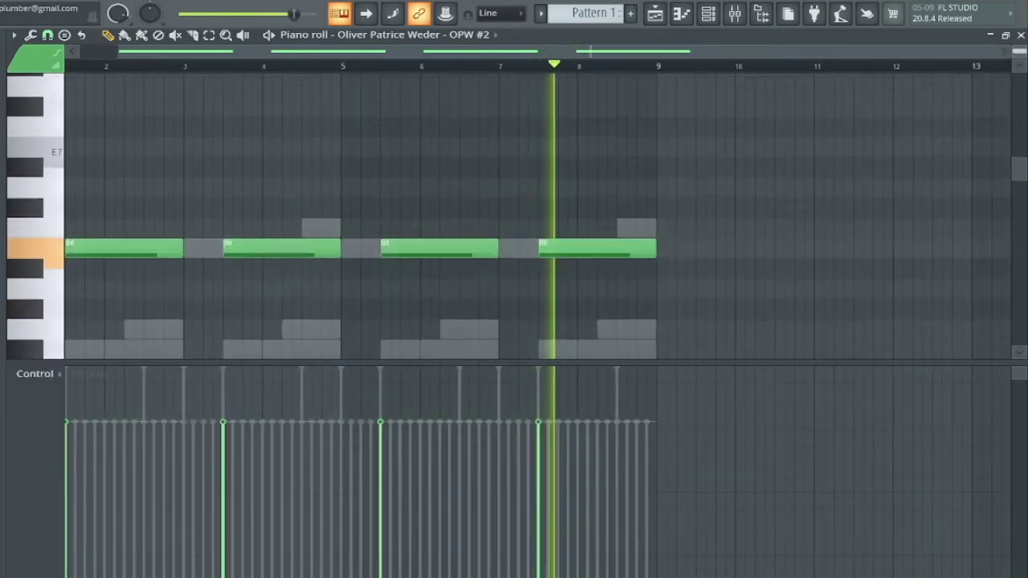
{"action": "scroll", "coordinate": [786, 203], "scroll_direction": "left", "scroll_amount": 1}
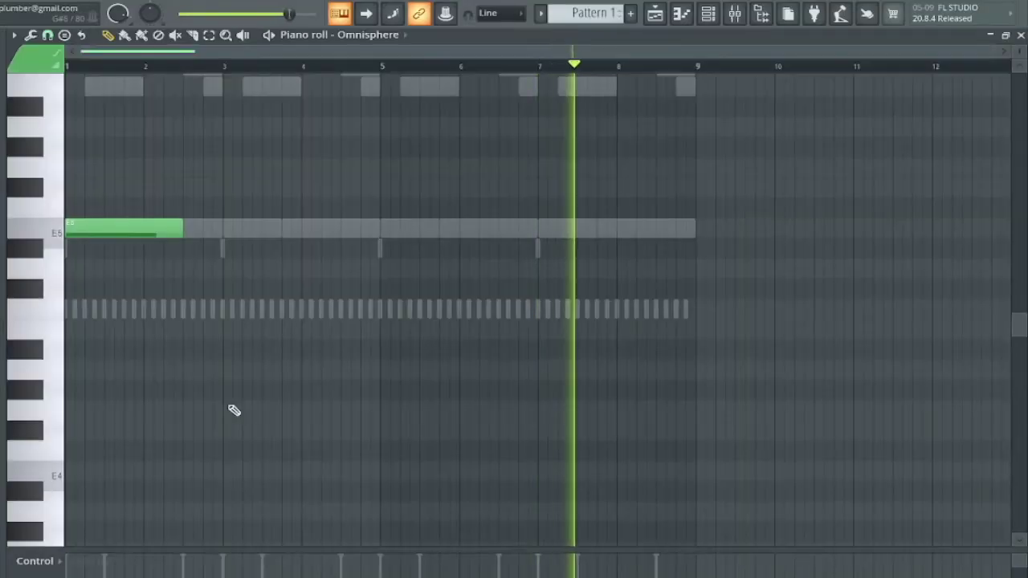
Step: Lower the Omnisphere E5 note one octave to E4 and place a copy of it at the start of bar 5
{"action": "scroll", "coordinate": [229, 410], "scroll_direction": "up", "scroll_amount": 5}
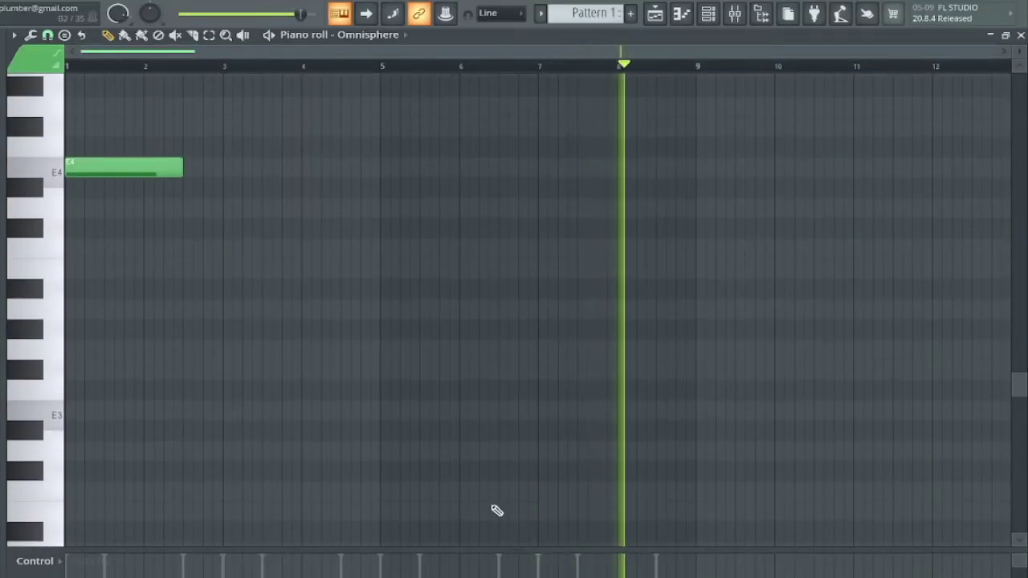
{"action": "left_click_drag", "start_coordinate": [491, 551], "coordinate": [493, 385]}
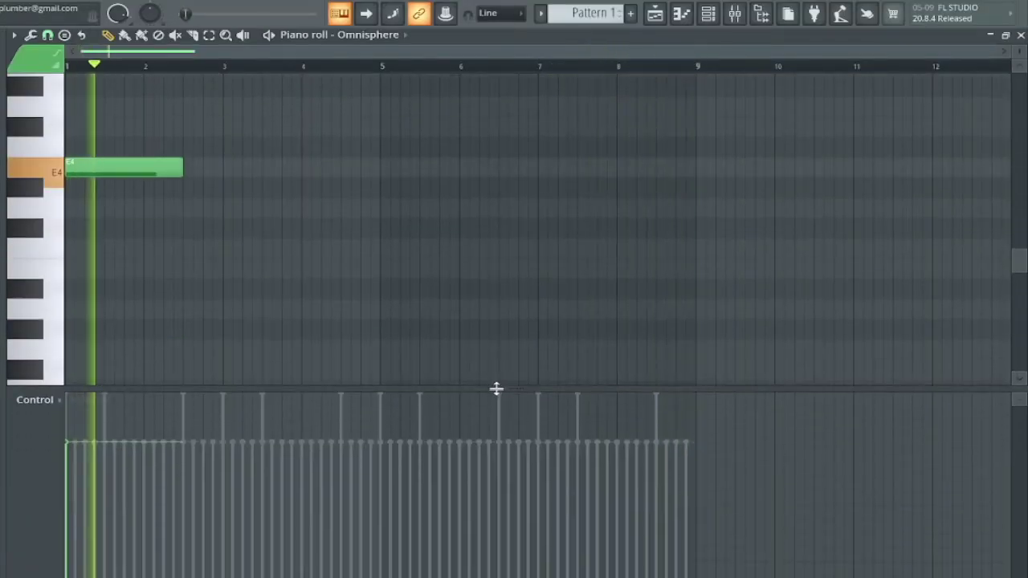
{"action": "key", "text": "ctrl+b"}
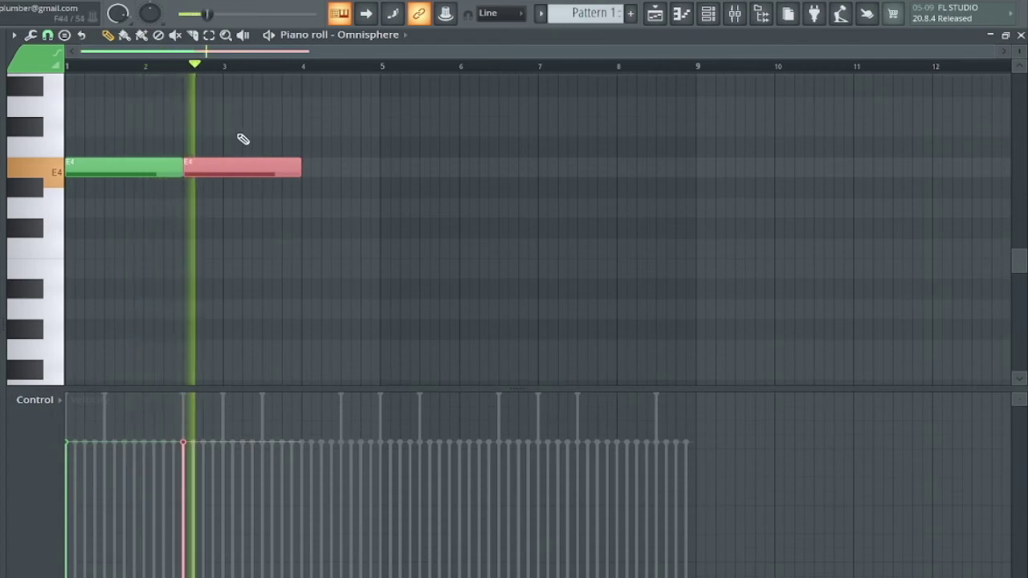
{"action": "left_click_drag", "start_coordinate": [248, 164], "coordinate": [442, 164]}
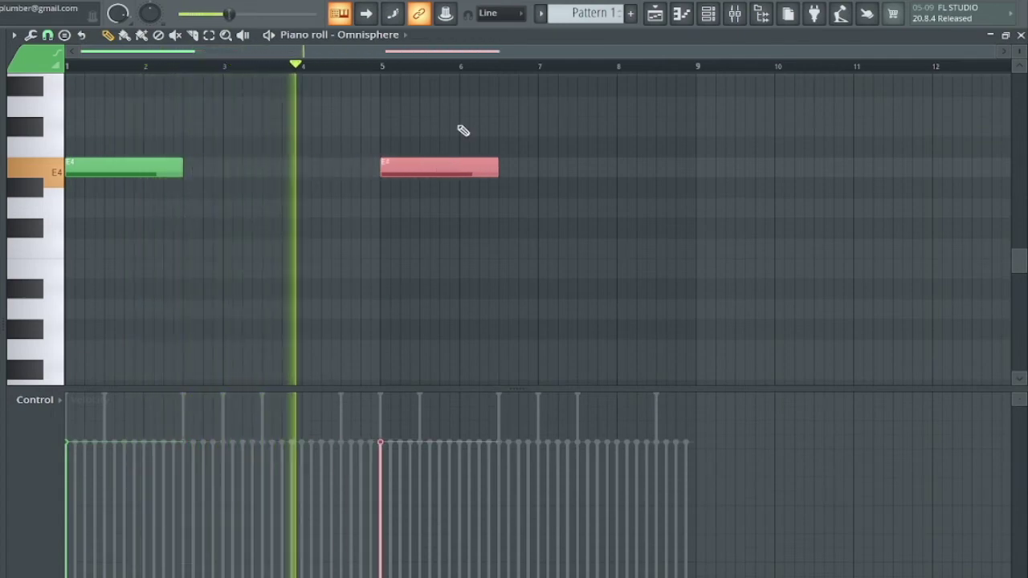
Step: Extend the two Omnisphere E4 notes to four bars each so together they fill all eight bars
{"action": "key", "text": "ctrl+d"}
{"action": "key", "text": "ctrl+l"}
{"action": "key", "text": "ctrl+l"}
{"action": "key", "text": "ctrl+d"}
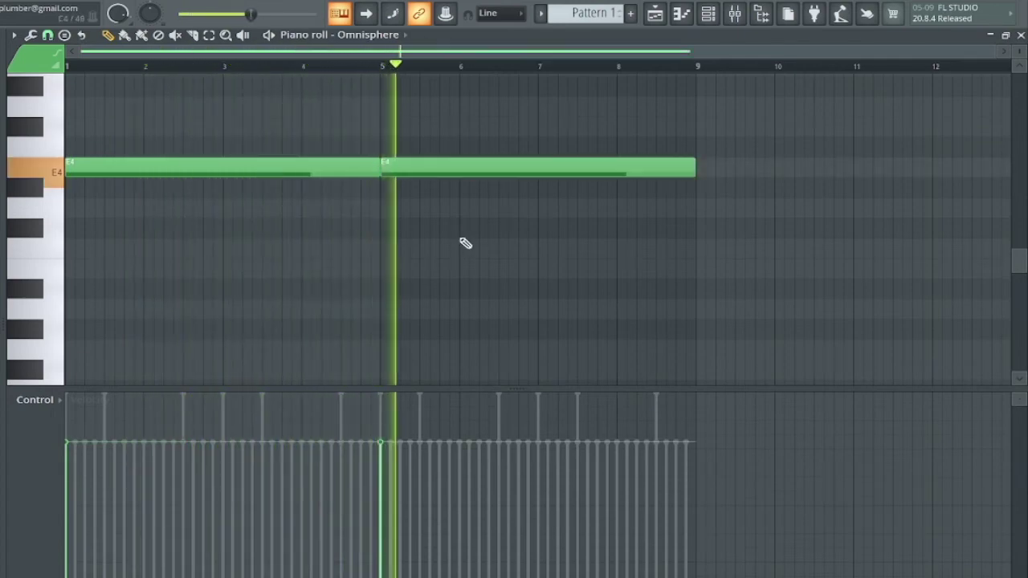
{"action": "scroll", "coordinate": [567, 161], "scroll_direction": "up", "scroll_amount": 4}
{"action": "scroll", "coordinate": [616, 257], "scroll_direction": "down", "scroll_amount": 1}
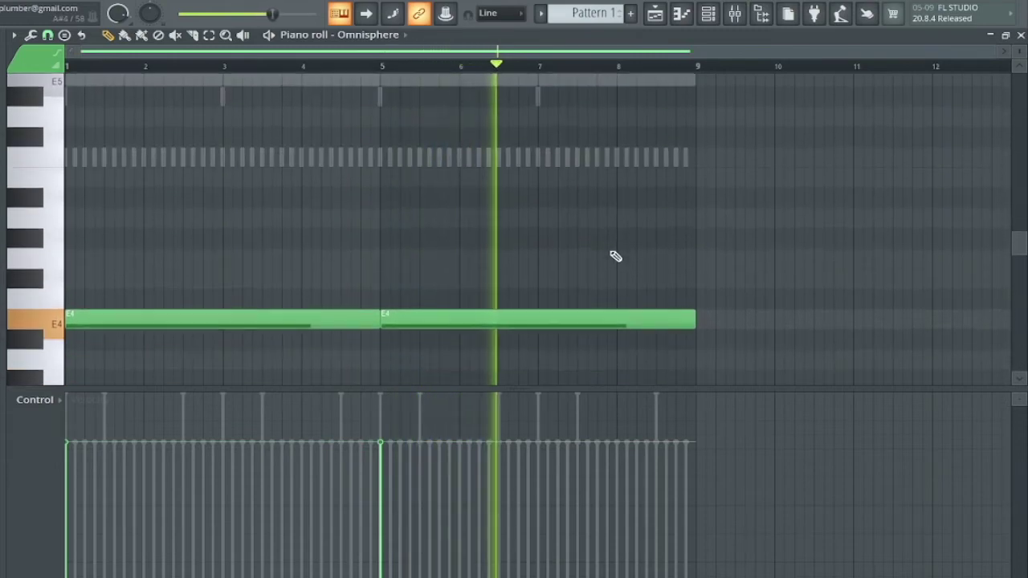
{"action": "left_click", "coordinate": [665, 221]}
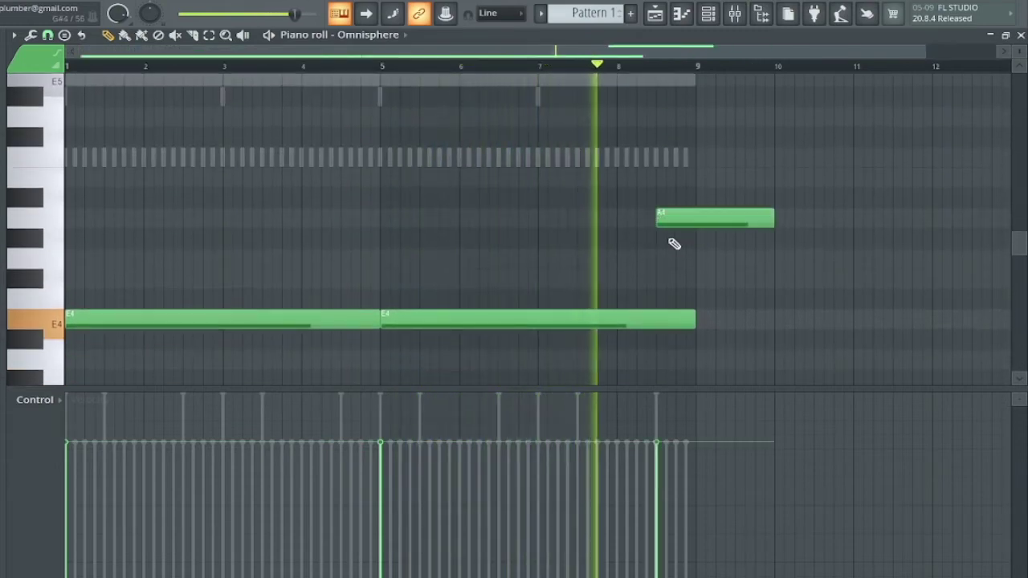
{"action": "left_click", "coordinate": [682, 259]}
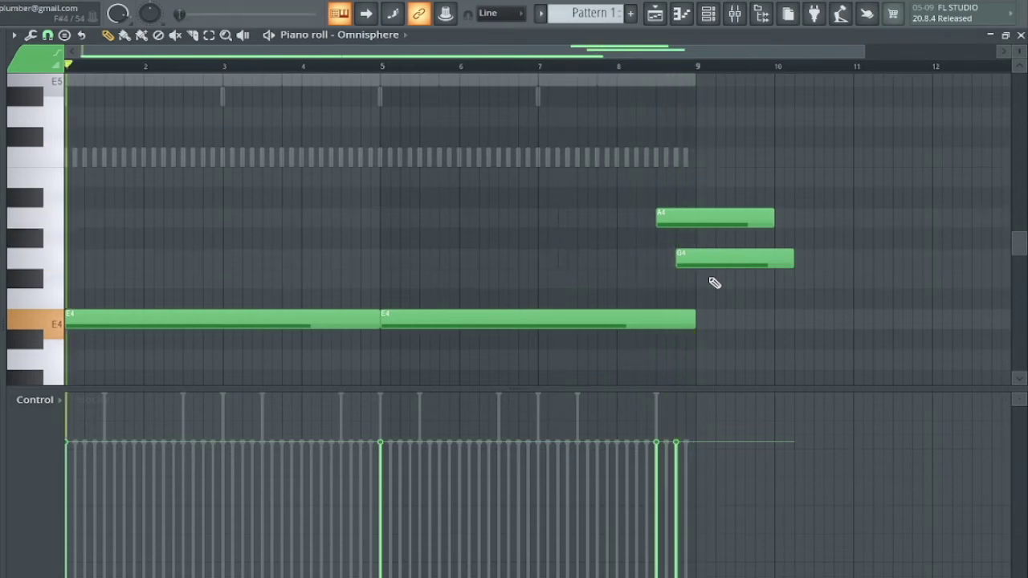
{"action": "right_click", "coordinate": [703, 258]}
{"action": "right_click", "coordinate": [684, 218]}
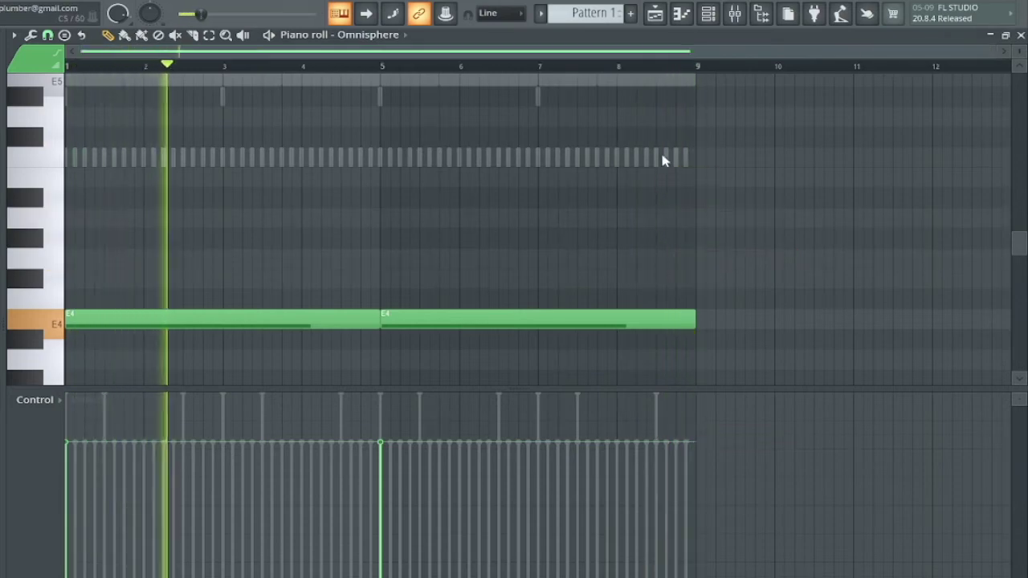
Step: Add a descending run of half-beat notes C5, B4, G4 and F#4 in the second half of bar 8, keeping the E4 note held to the bar's end
{"action": "left_click", "coordinate": [662, 155]}
{"action": "left_click_drag", "start_coordinate": [666, 180], "coordinate": [684, 179]}
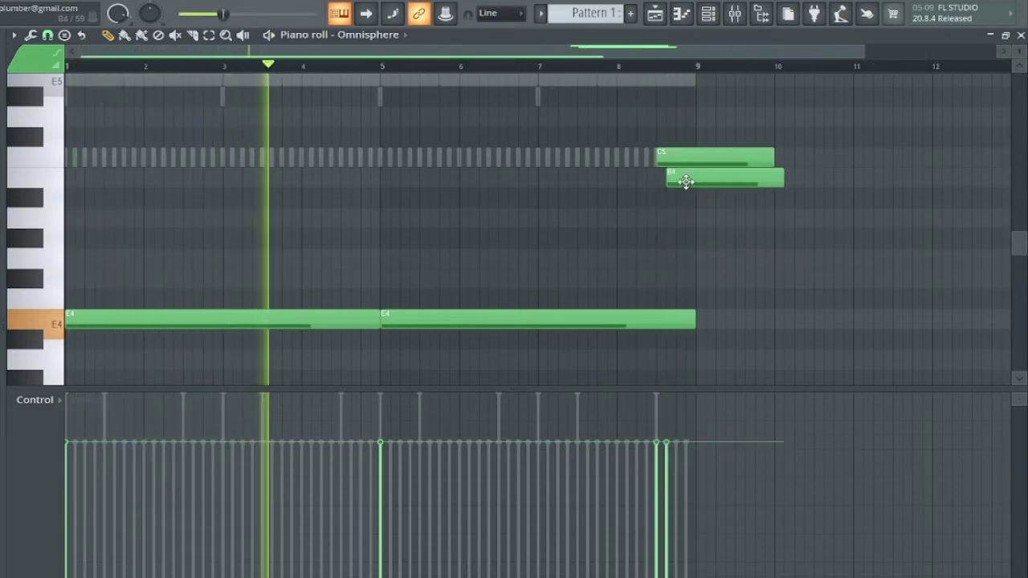
{"action": "left_click", "coordinate": [683, 258]}
{"action": "left_click", "coordinate": [688, 280]}
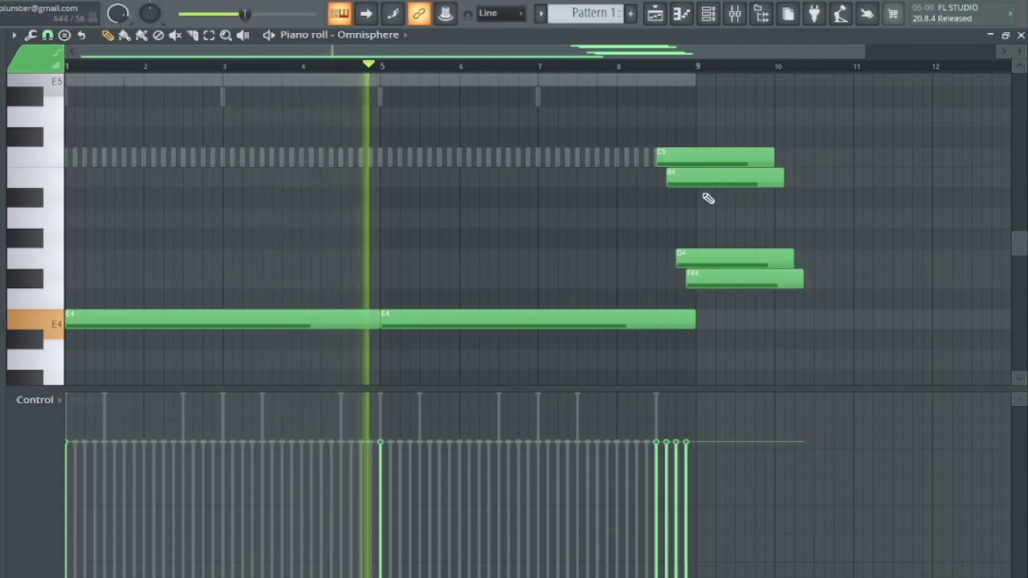
{"action": "left_click", "coordinate": [698, 233]}
{"action": "key", "text": "ctrl+l"}
{"action": "right_click", "coordinate": [698, 233]}
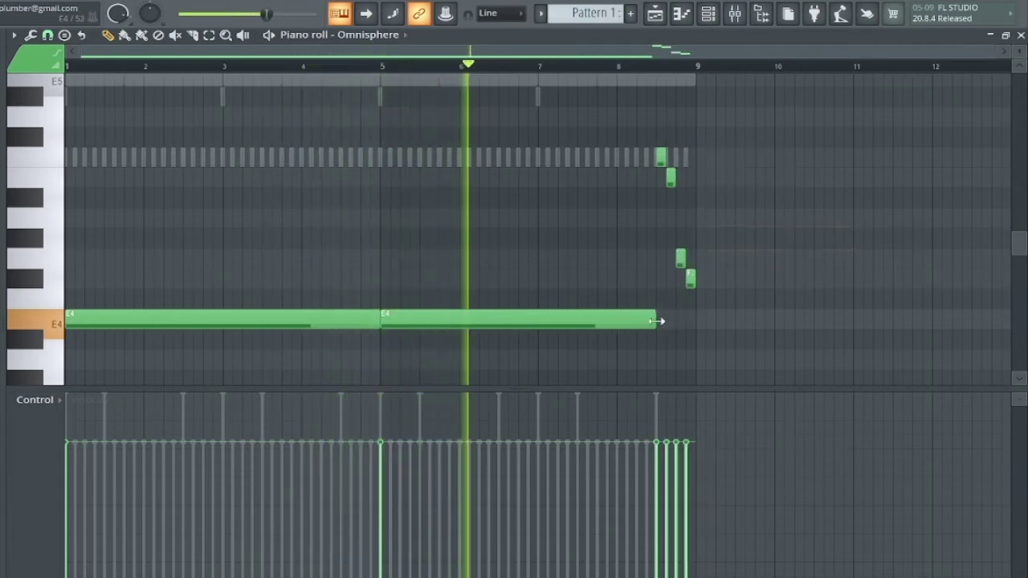
{"action": "left_click_drag", "start_coordinate": [657, 321], "coordinate": [696, 319]}
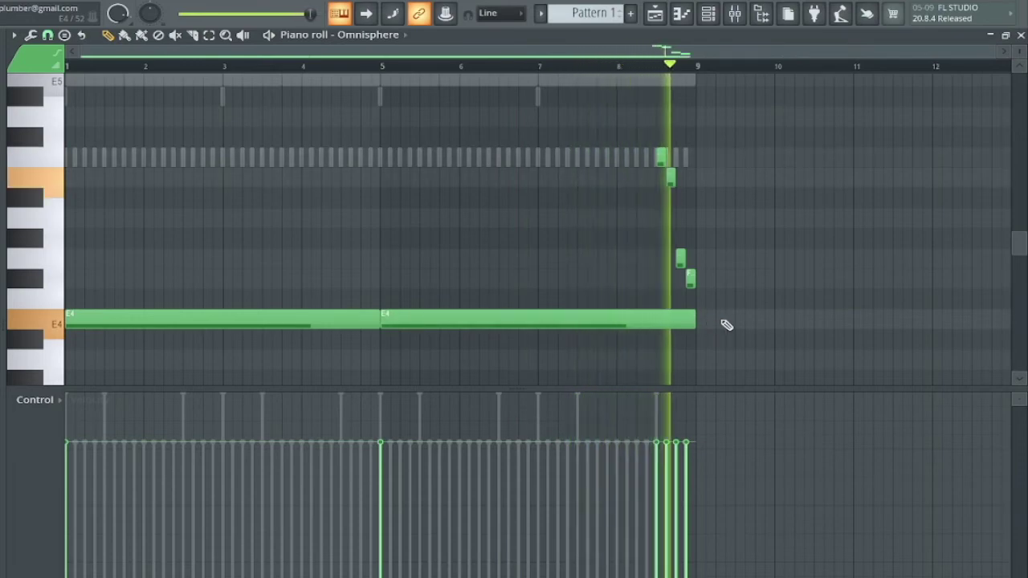
Step: Copy the four-note descending run from the end of bar 8 to the second half of bar 4
{"action": "left_click_drag", "start_coordinate": [542, 268], "coordinate": [807, 159]}
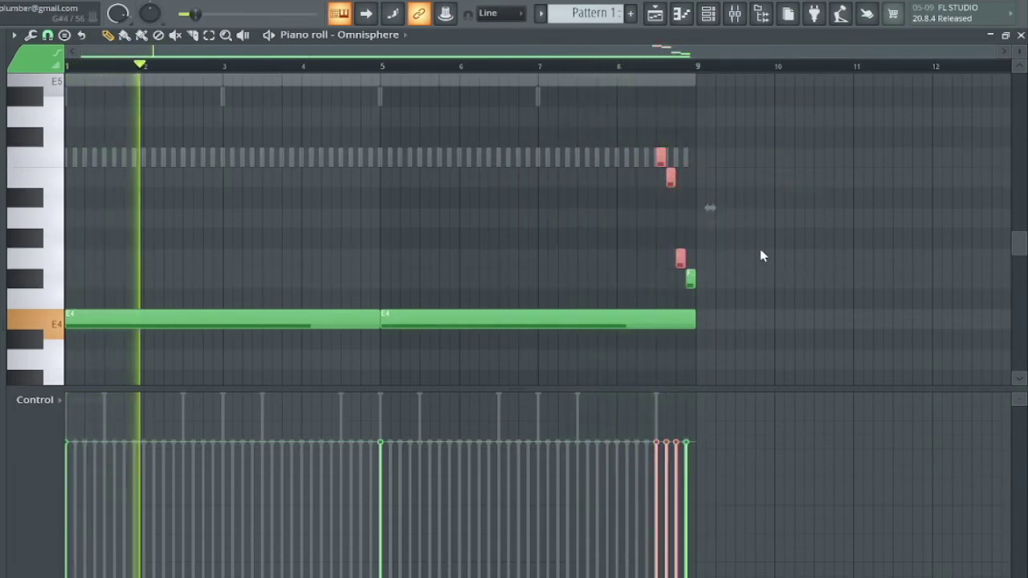
{"action": "left_click", "coordinate": [680, 258], "text": "ctrl+shift"}
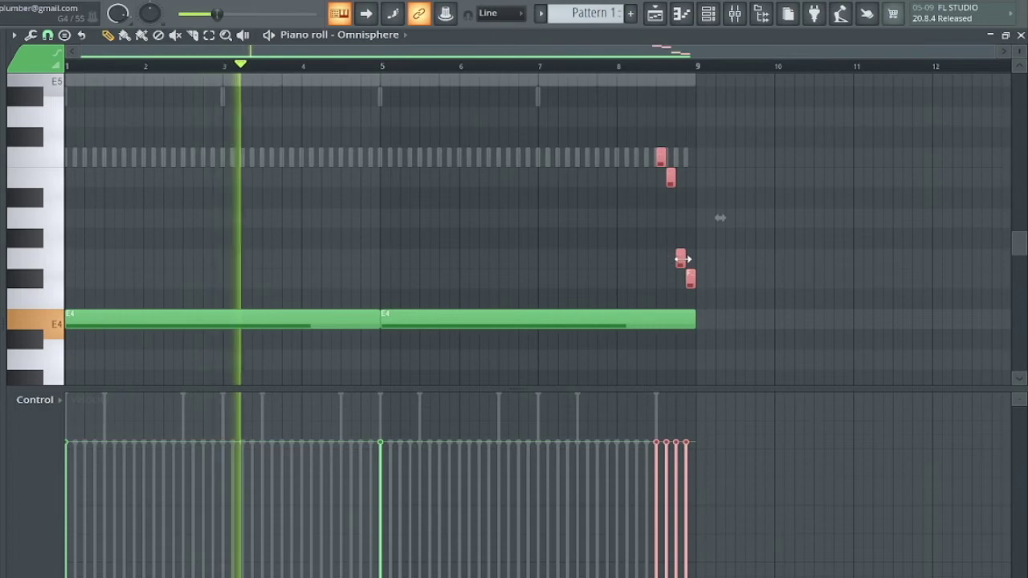
{"action": "left_click_drag", "start_coordinate": [677, 258], "coordinate": [363, 262]}
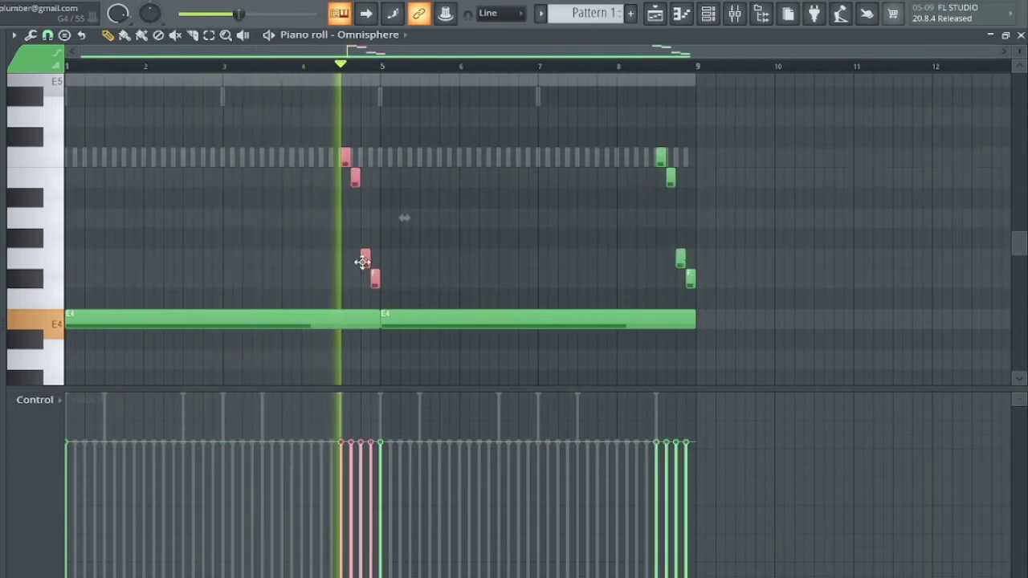
{"action": "left_click", "coordinate": [405, 278], "text": "ctrl"}
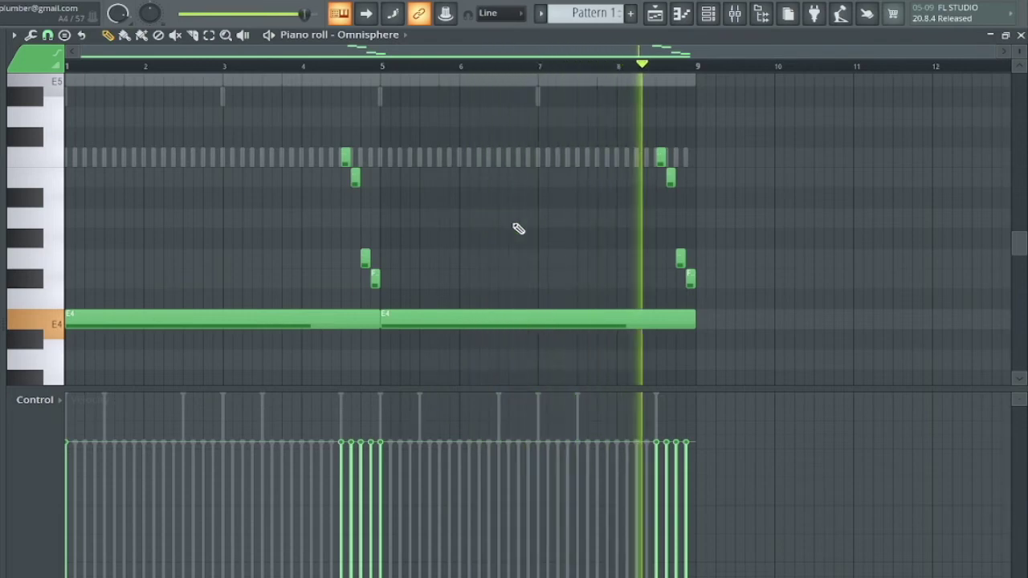
Step: Delete both descending runs from the Omnisphere piano roll, keeping only the two long E4 notes
{"action": "key", "text": "F5"}
{"action": "left_click", "coordinate": [710, 17]}
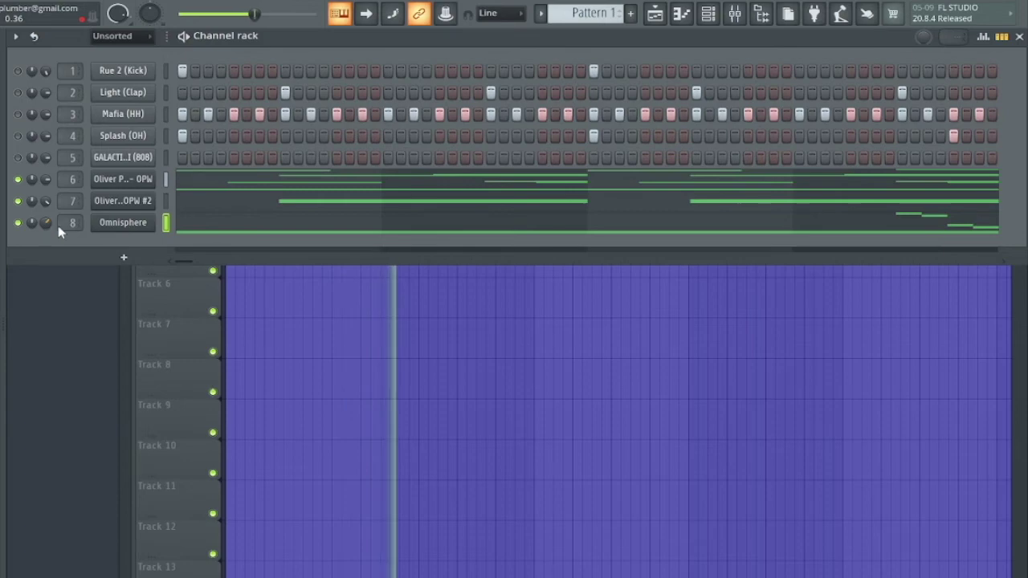
{"action": "left_click", "coordinate": [188, 230]}
{"action": "left_click_drag", "start_coordinate": [294, 279], "coordinate": [282, 154]}
{"action": "key", "text": "Delete"}
{"action": "key", "text": "Delete"}
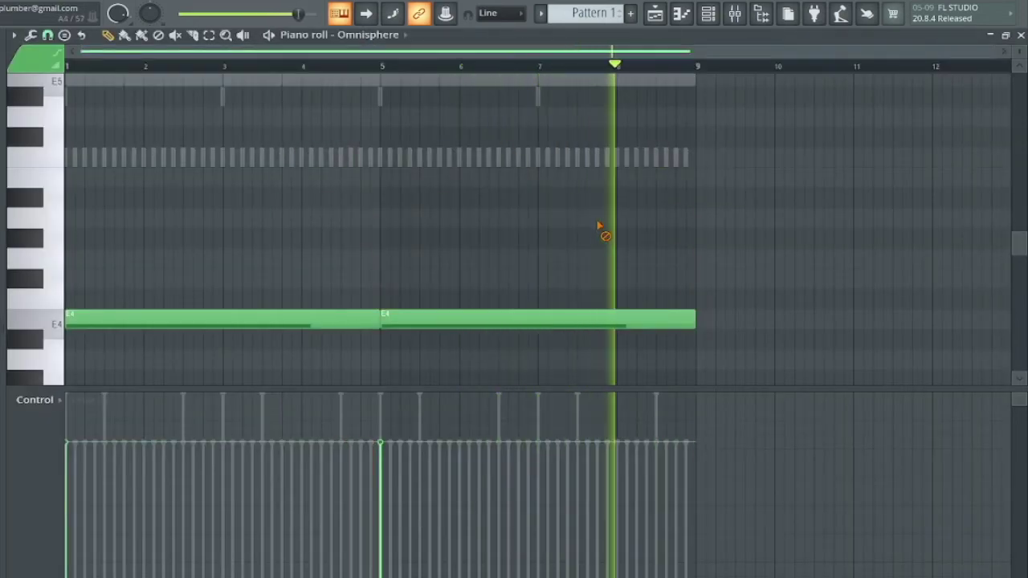
{"action": "left_click", "coordinate": [706, 15]}
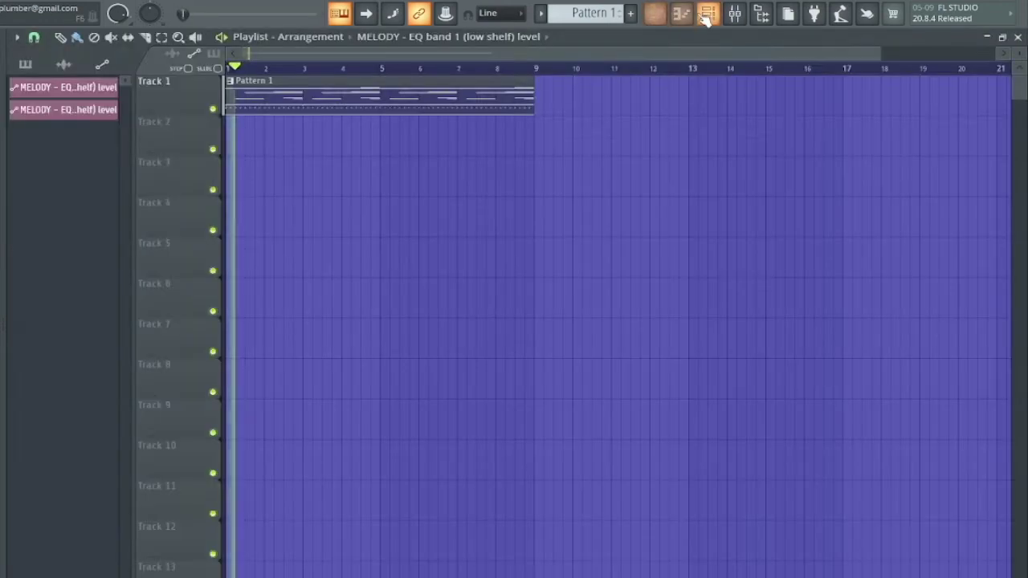
{"action": "left_click", "coordinate": [706, 14]}
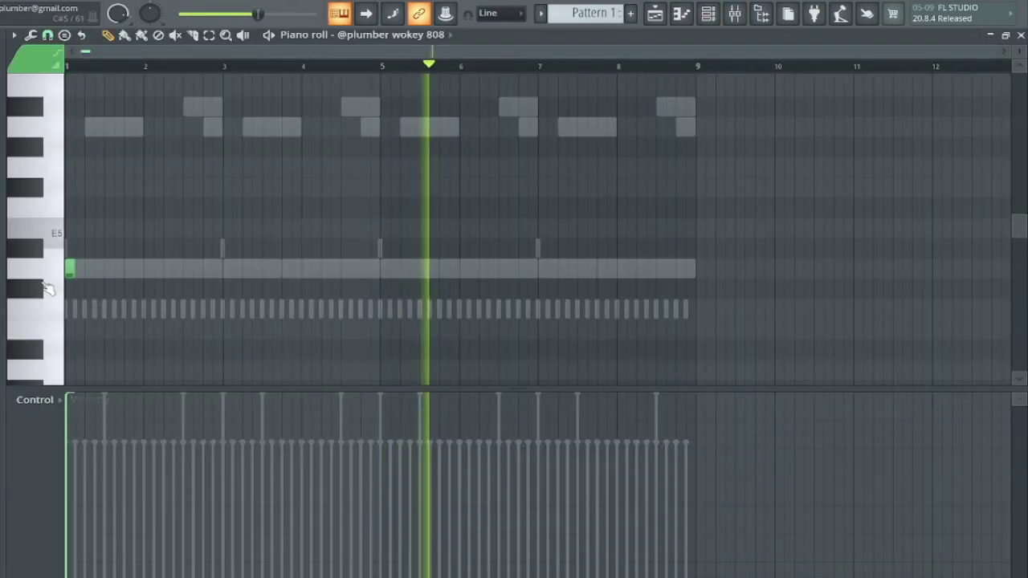
{"action": "key", "text": "ctrl+b"}
{"action": "key", "text": "shift+Right"}
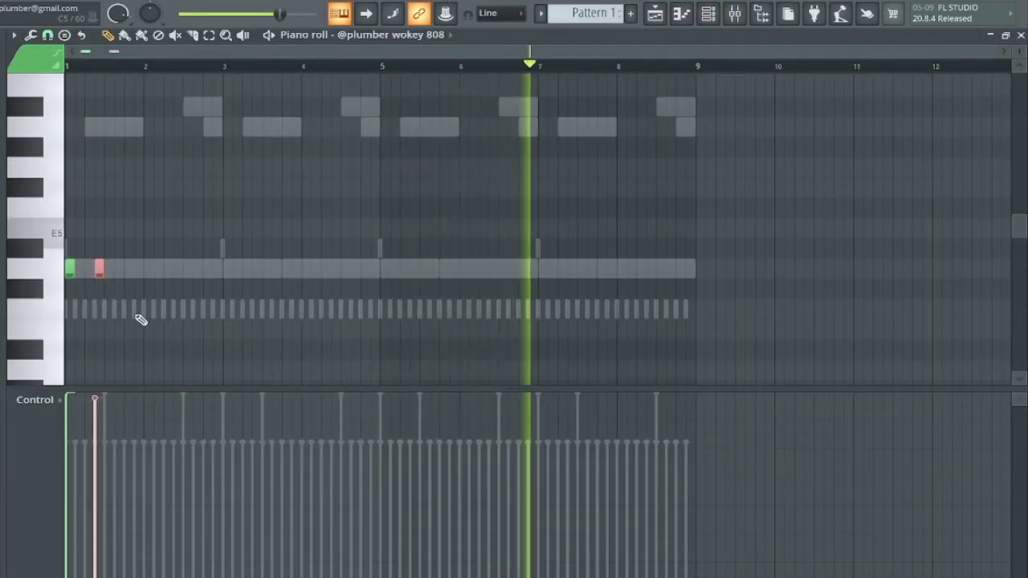
{"action": "key", "text": "ctrl+b"}
{"action": "key", "text": "shift+Right"}
{"action": "key", "text": "shift+Right"}
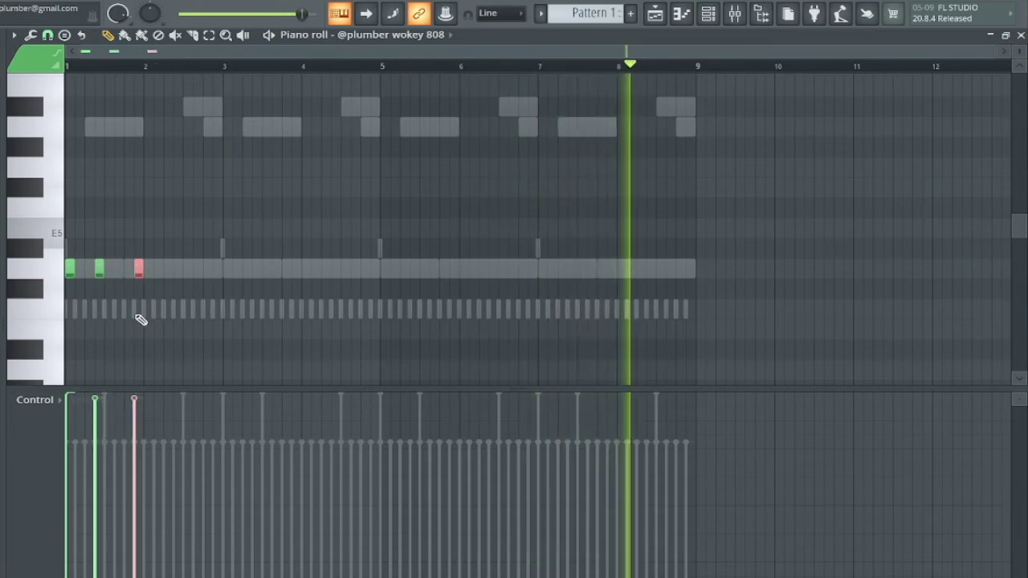
{"action": "left_click", "coordinate": [169, 268]}
{"action": "key", "text": "ctrl+l"}
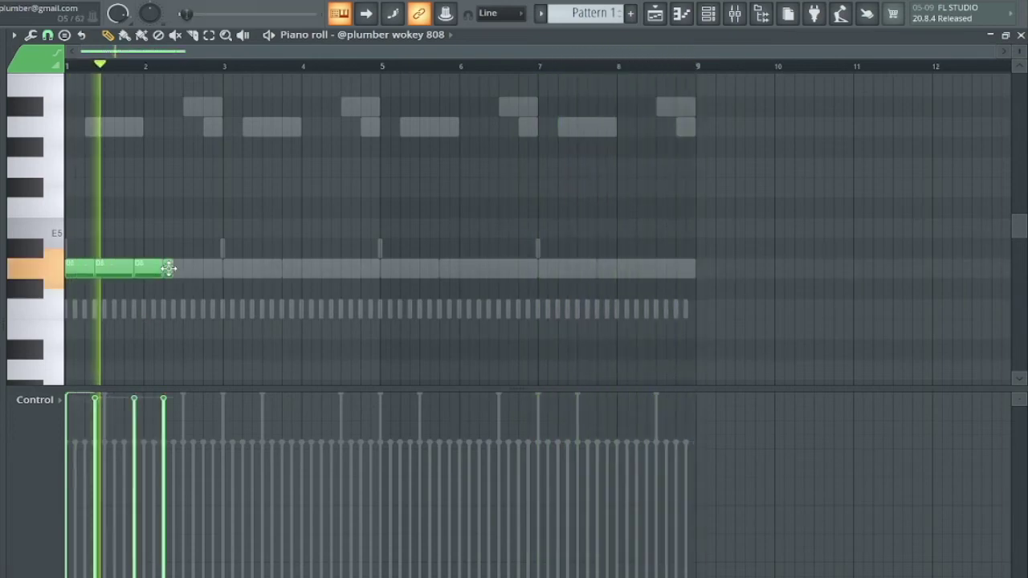
{"action": "right_click", "coordinate": [170, 270]}
Step: Add a D5 note from beat 2 to the end of bar 2, and repeat the two-bar 808 pattern in bars 3 and 4
{"action": "key", "text": "ctrl+b"}
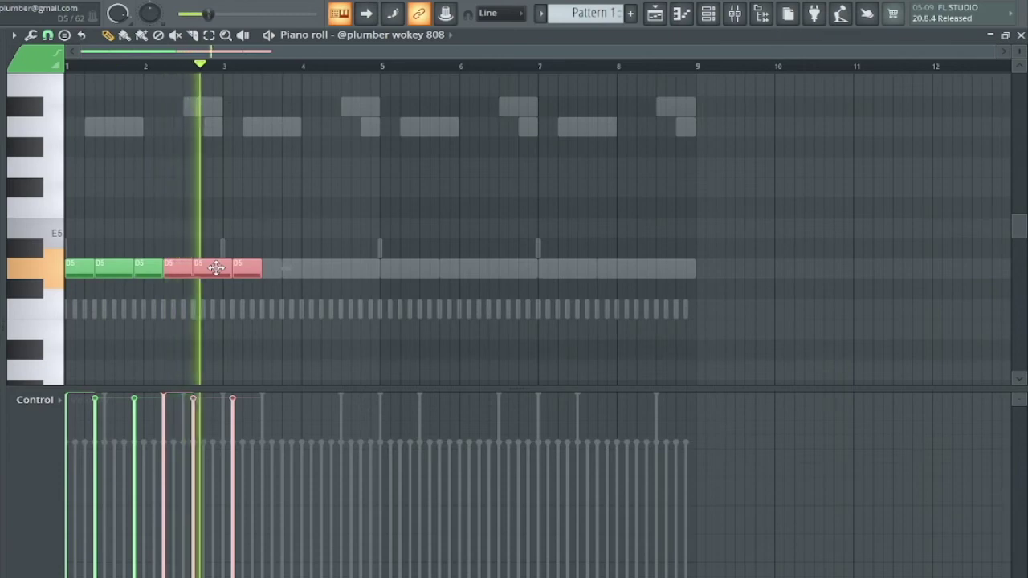
{"action": "right_click", "coordinate": [207, 268]}
{"action": "right_click", "coordinate": [247, 268]}
{"action": "left_click", "coordinate": [226, 271]}
{"action": "key", "text": "ctrl+l"}
{"action": "right_click", "coordinate": [227, 272]}
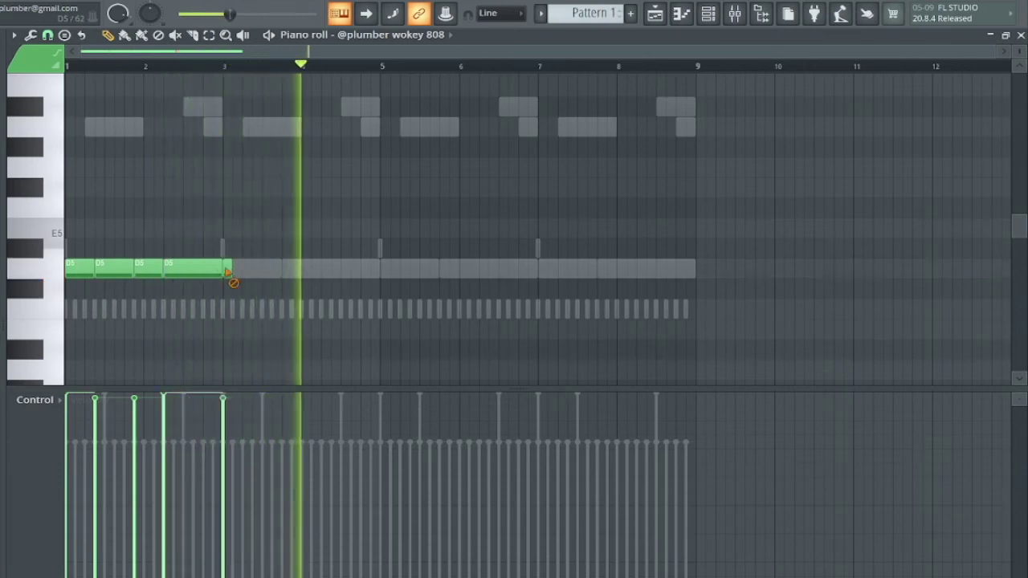
{"action": "right_click", "coordinate": [251, 310]}
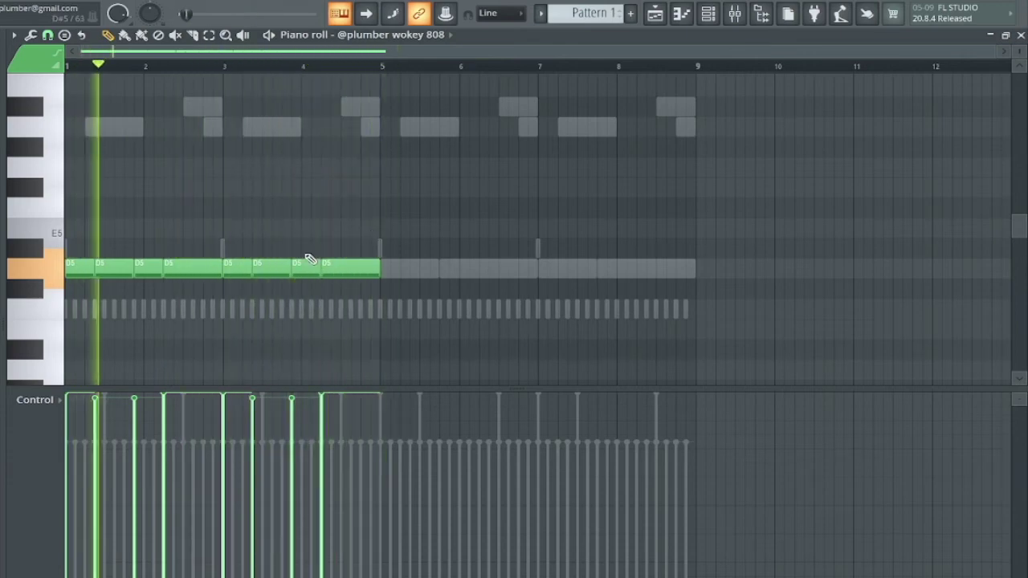
Step: Remove the second D5 note in bar 1, stretch the first over the gap, and duplicate the four-bar pattern into bars 5 to 8
{"action": "left_click", "coordinate": [102, 272]}
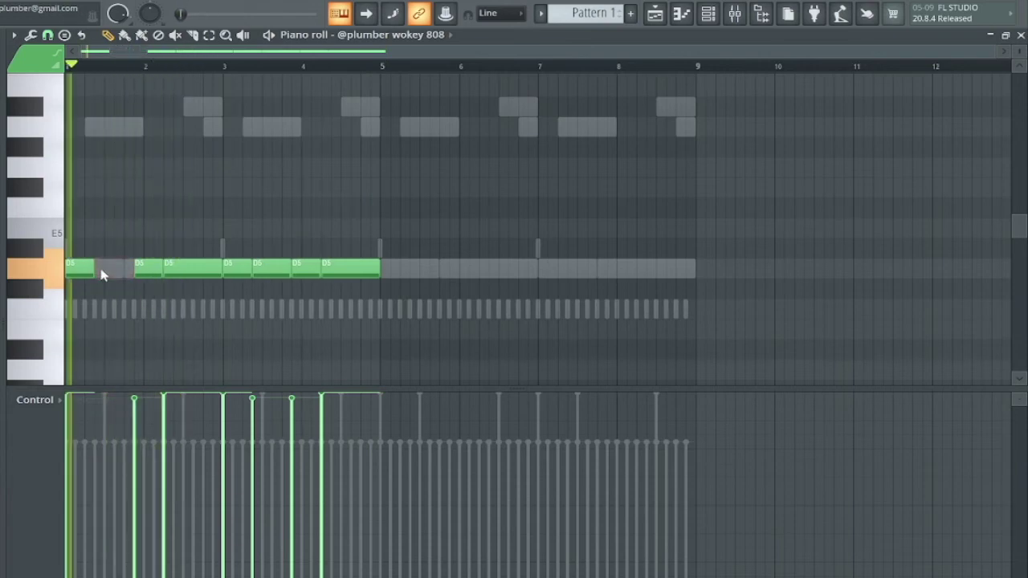
{"action": "key", "text": "ctrl+l"}
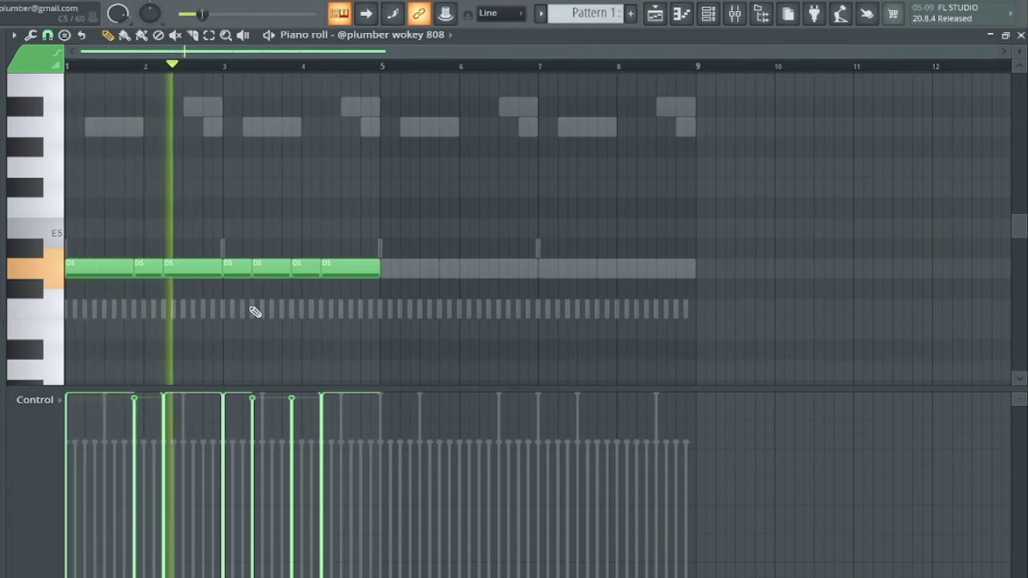
{"action": "key", "text": "ctrl+b"}
{"action": "key", "text": "ctrl+d"}
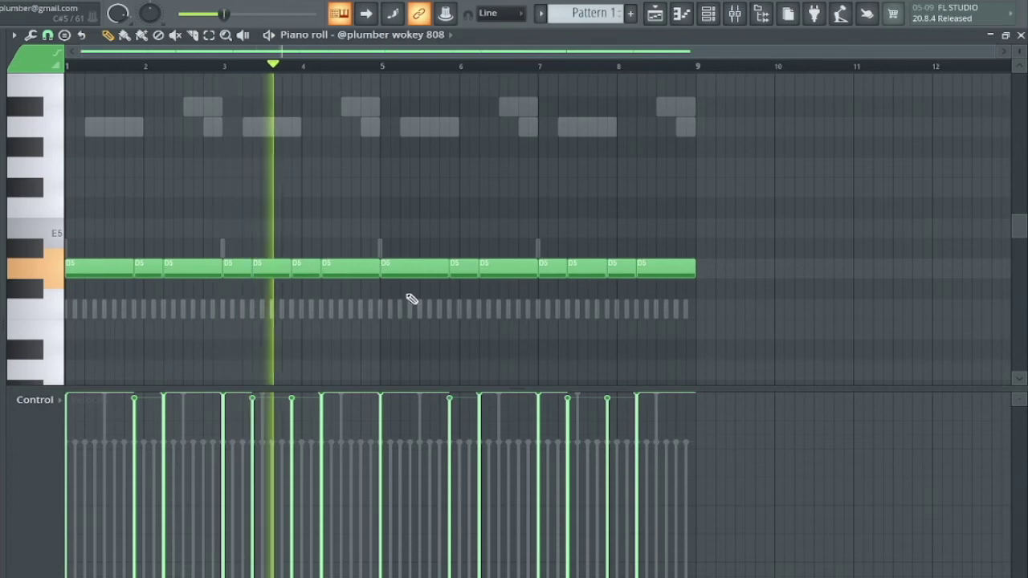
Step: Slightly lower the velocities of the D5 notes that start on beat 2 of bars 2 and 4
{"action": "left_click", "coordinate": [350, 276]}
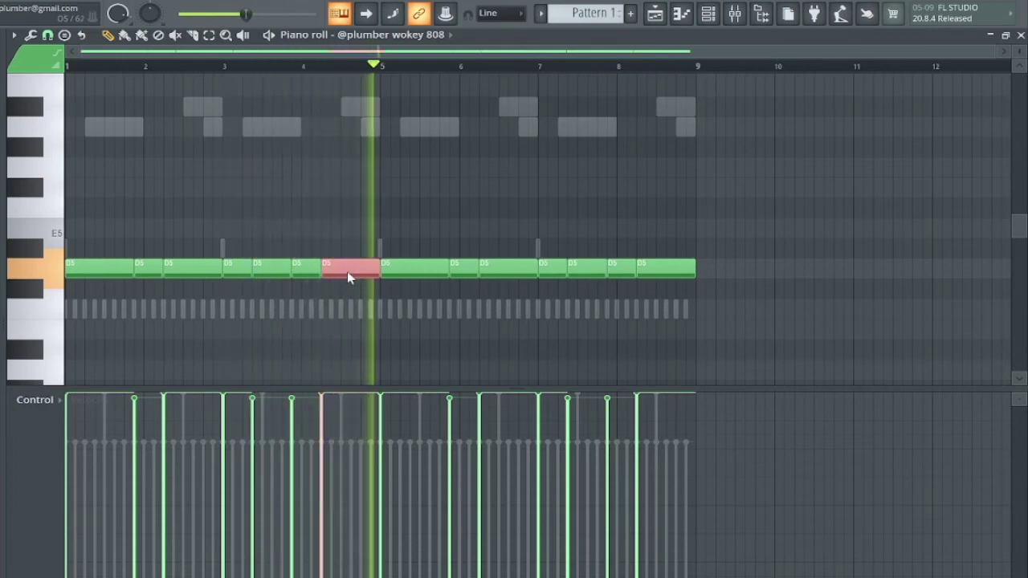
{"action": "left_click", "coordinate": [207, 270]}
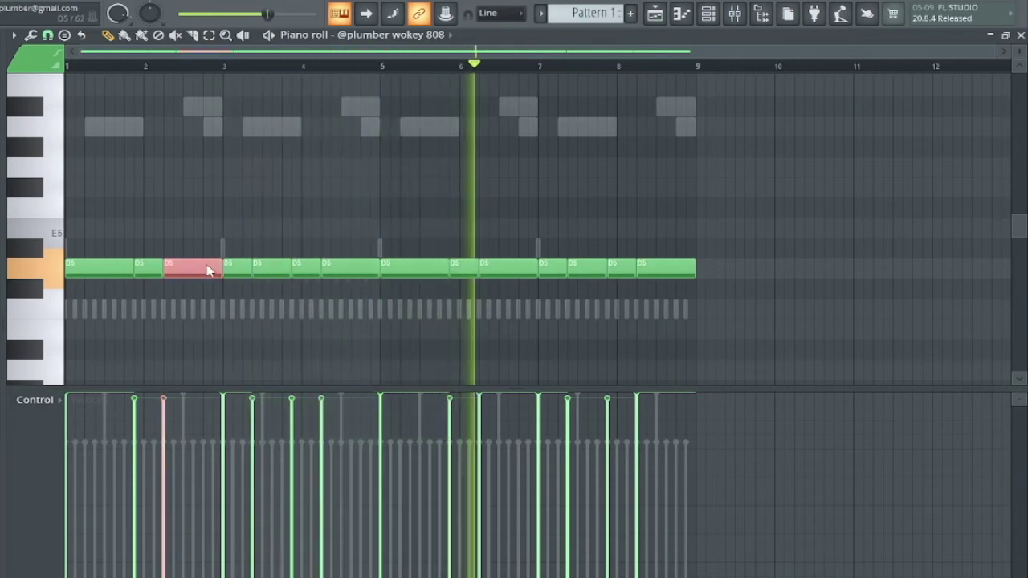
{"action": "left_click", "coordinate": [263, 318], "text": "ctrl"}
Step: Add a C5 slide note over the second half of bar 4, and replace bars 5 to 8 with a copy of the first four bars
{"action": "left_click_drag", "start_coordinate": [338, 275], "coordinate": [370, 315]}
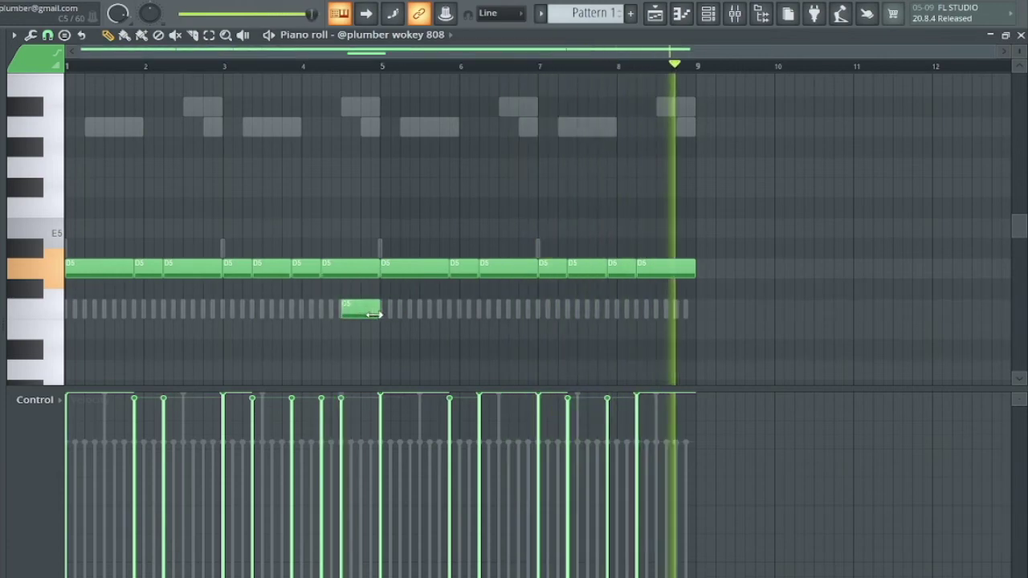
{"action": "double_click", "coordinate": [351, 310]}
{"action": "left_click", "coordinate": [353, 282]}
{"action": "key", "text": "Return"}
{"action": "left_click_drag", "start_coordinate": [391, 278], "coordinate": [727, 207]}
{"action": "key", "text": "Delete"}
{"action": "key", "text": "ctrl+b"}
{"action": "left_click", "coordinate": [763, 204], "text": "ctrl"}
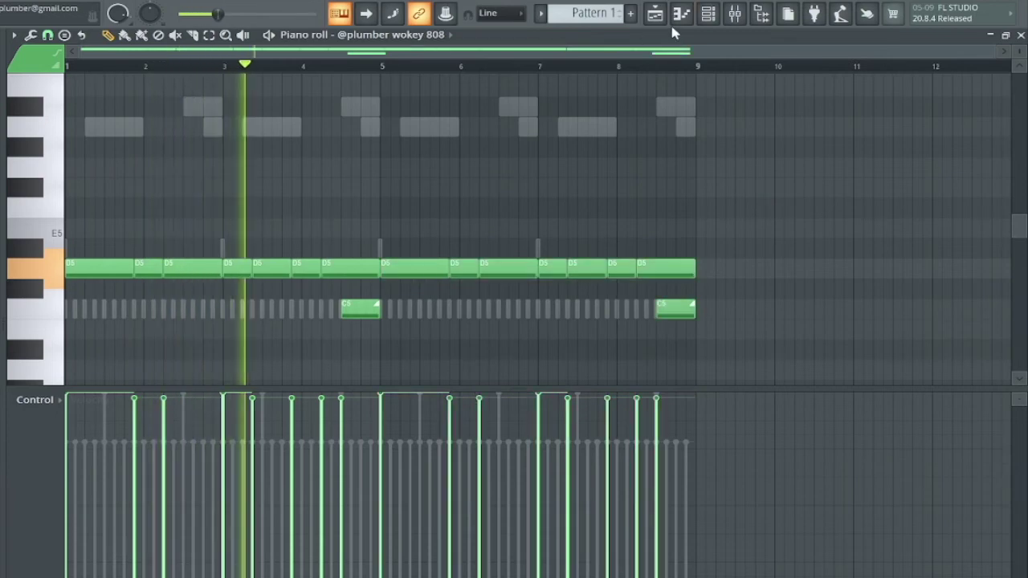
{"action": "left_click", "coordinate": [681, 14]}
{"action": "key", "text": "F6"}
{"action": "left_click", "coordinate": [128, 158]}
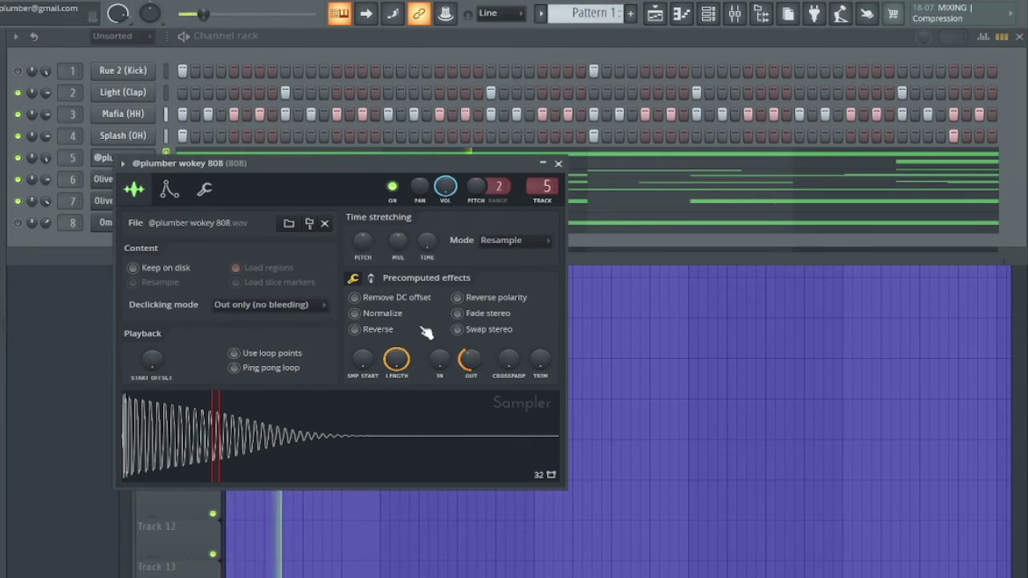
{"action": "left_click", "coordinate": [558, 165]}
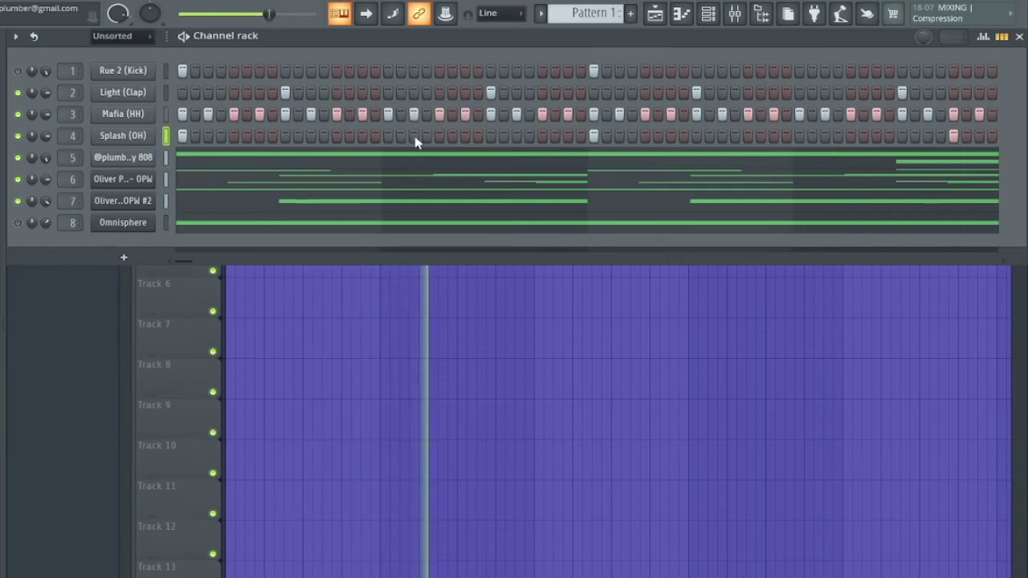
Step: In the 808 piano roll, start a new D5 note 1.5 beats before bar 5 and fit the C5 slide note to the same span
{"action": "left_click", "coordinate": [424, 158]}
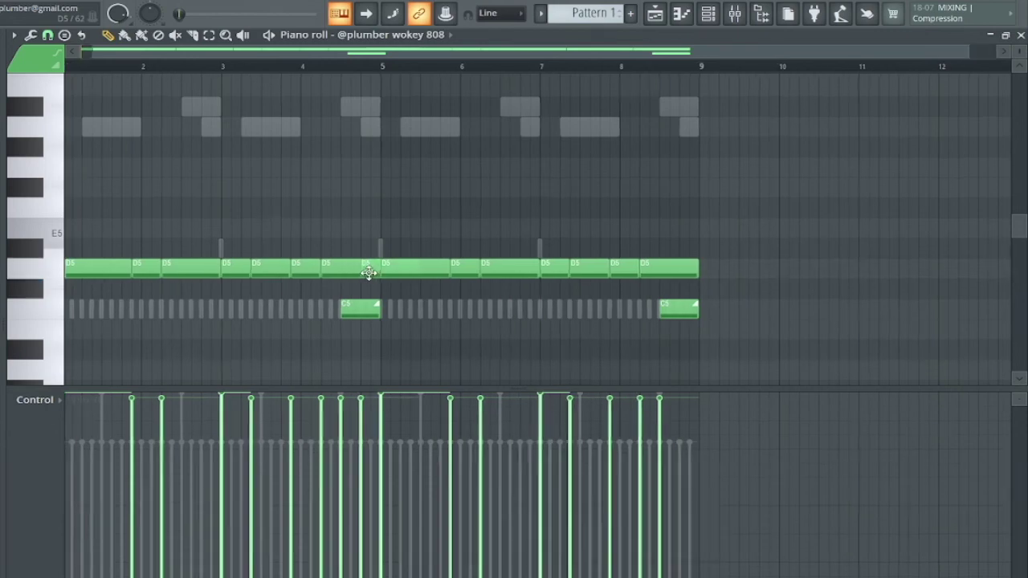
{"action": "scroll", "coordinate": [371, 303], "scroll_direction": "up", "scroll_amount": 1}
{"action": "left_click", "coordinate": [368, 264]}
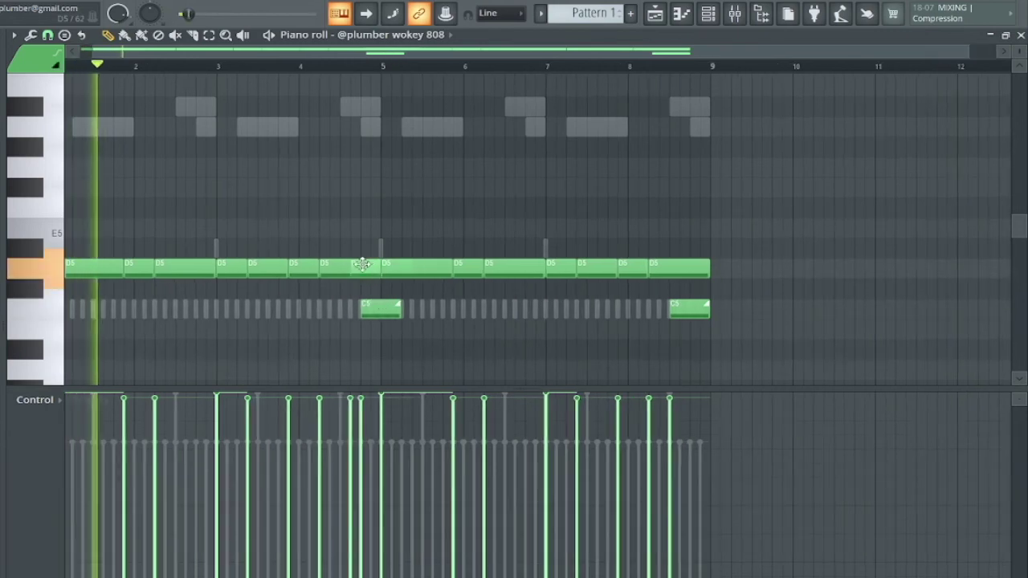
{"action": "left_click_drag", "start_coordinate": [379, 312], "coordinate": [559, 289]}
Step: Delete the 808 notes in bars 5 to 8 and duplicate the revised first four bars in their place
{"action": "left_click_drag", "start_coordinate": [396, 225], "coordinate": [868, 428]}
{"action": "key", "text": "Delete"}
{"action": "key", "text": "ctrl+b"}
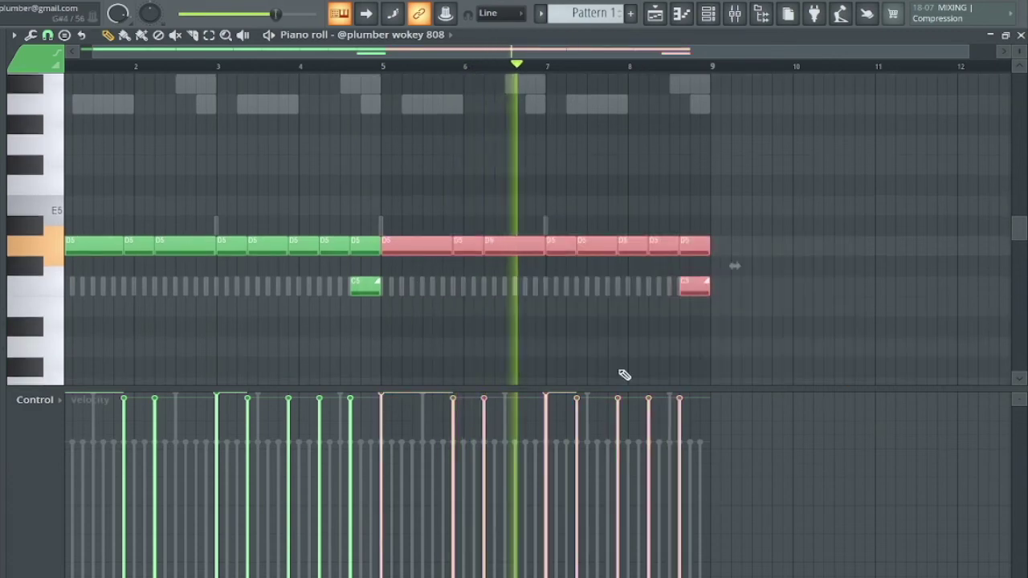
Step: Select the two C5 slide notes before bars 5 and 9 in the 808 part and lower them to A4
{"action": "left_click", "coordinate": [380, 290], "text": "ctrl"}
{"action": "left_click_drag", "start_coordinate": [673, 283], "coordinate": [728, 284]}
{"action": "key", "text": "shift+Down"}
{"action": "key", "text": "shift+Down"}
{"action": "key", "text": "shift+Down"}
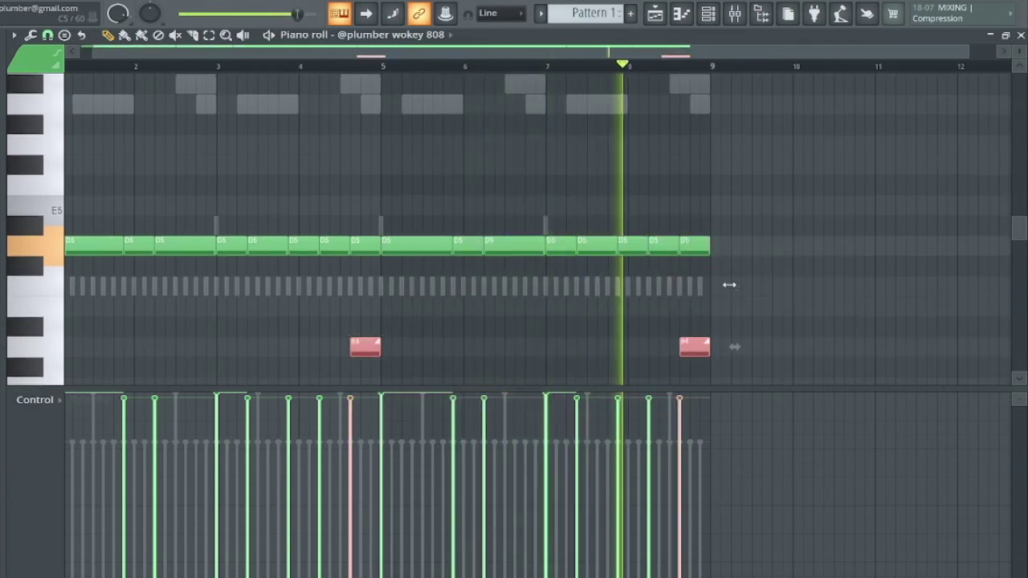
Step: Lower the two slide notes to G4, trying them one beat earlier before putting them back in their original place
{"action": "scroll", "coordinate": [774, 321], "scroll_direction": "down", "scroll_amount": 4}
{"action": "key", "text": "shift+Left"}
{"action": "key", "text": "shift+Left"}
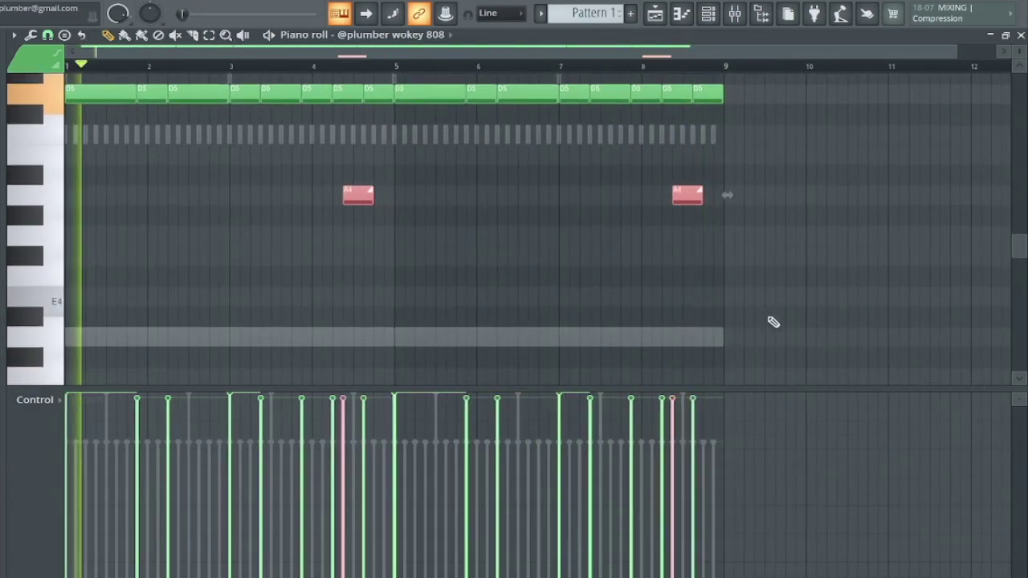
{"action": "key", "text": "shift+Down"}
{"action": "key", "text": "shift+Down"}
{"action": "key", "text": "shift+Down"}
{"action": "key", "text": "shift+Right"}
{"action": "key", "text": "shift+Up"}
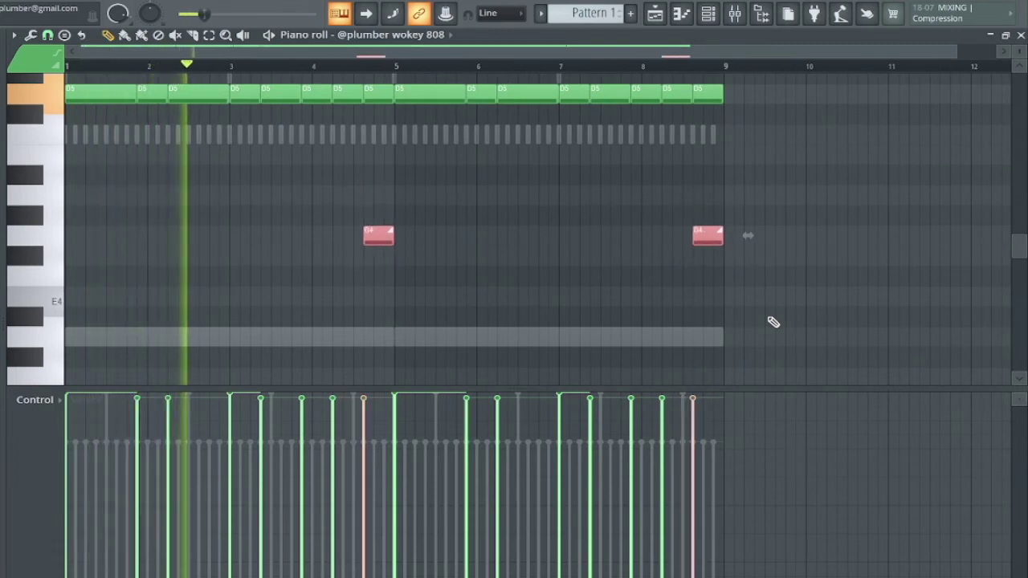
Step: Lower the two 808 slide notes to F#4 and shift them half a beat later
{"action": "key", "text": "shift+Down"}
{"action": "key", "text": "shift+Right"}
{"action": "key", "text": "shift+Left"}
{"action": "key", "text": "shift+Up"}
{"action": "key", "text": "shift+Down"}
{"action": "key", "text": "shift+Right"}
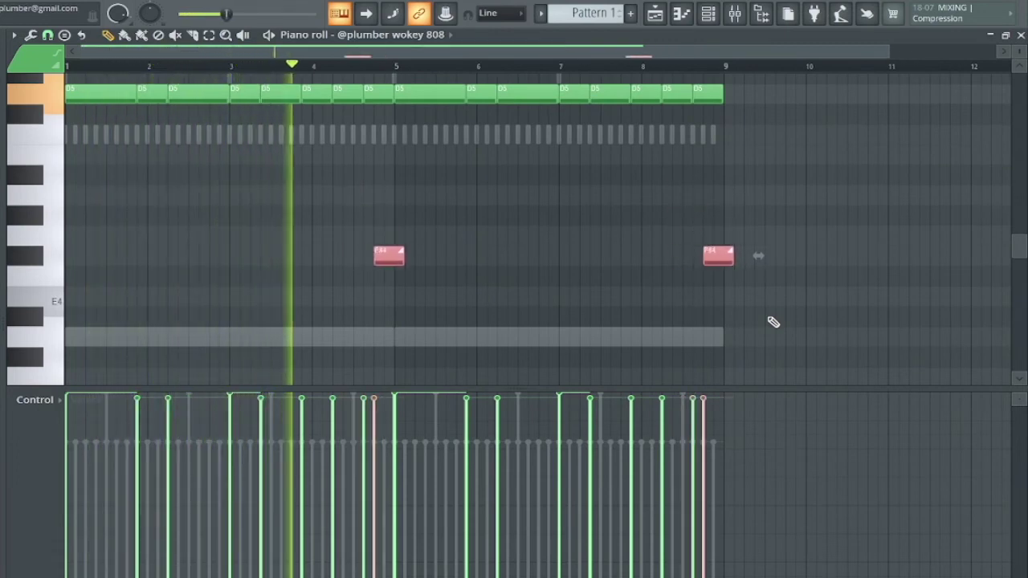
{"action": "key", "text": "shift+Left"}
{"action": "key", "text": "shift+Right"}
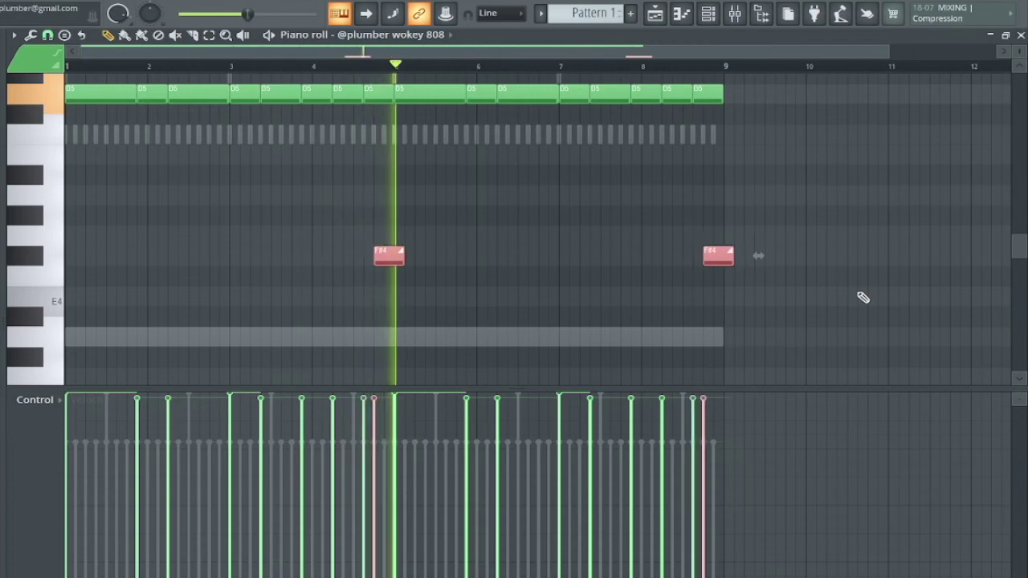
Step: Move the two F#4 slide notes half a beat earlier so they end exactly at bars 5 and 9
{"action": "key", "text": "shift+Left"}
{"action": "key", "text": "shift+Up"}
{"action": "key", "text": "shift+Up"}
{"action": "key", "text": "shift+Down"}
{"action": "key", "text": "shift+Down"}
{"action": "key", "text": "shift+Right"}
{"action": "key", "text": "shift+Left"}
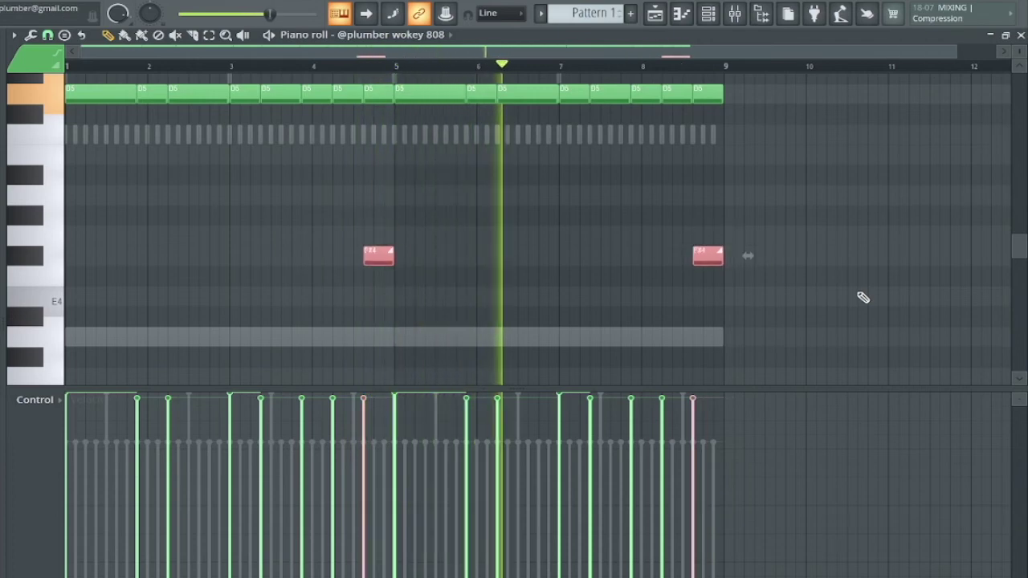
{"action": "key", "text": "shift+Left"}
{"action": "key", "text": "shift+Right"}
{"action": "key", "text": "shift+Right"}
{"action": "key", "text": "shift+Left"}
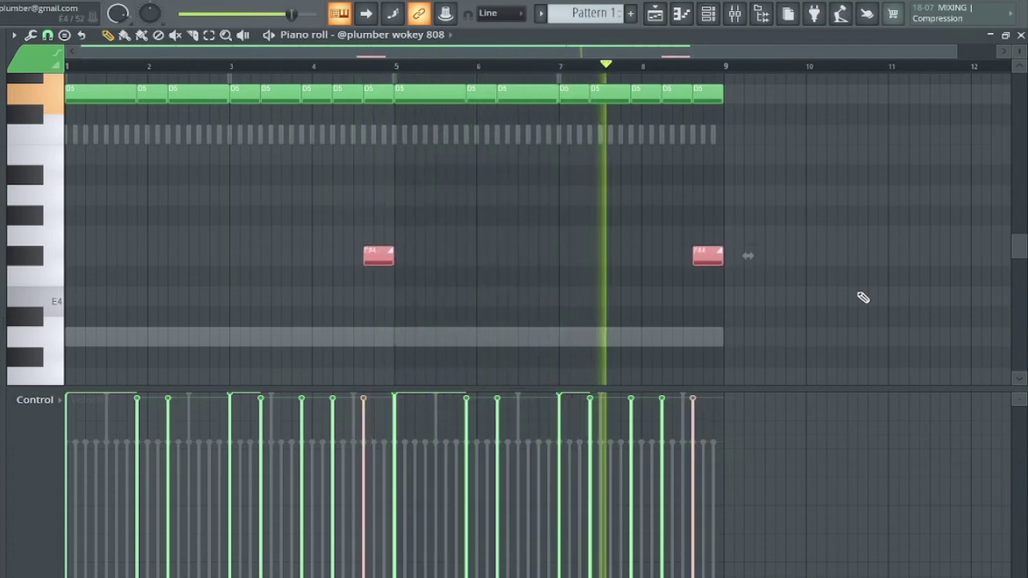
Step: Transpose all notes of the 808 part and the melody up one semitone
{"action": "scroll", "coordinate": [844, 184], "scroll_direction": "up", "scroll_amount": 3}
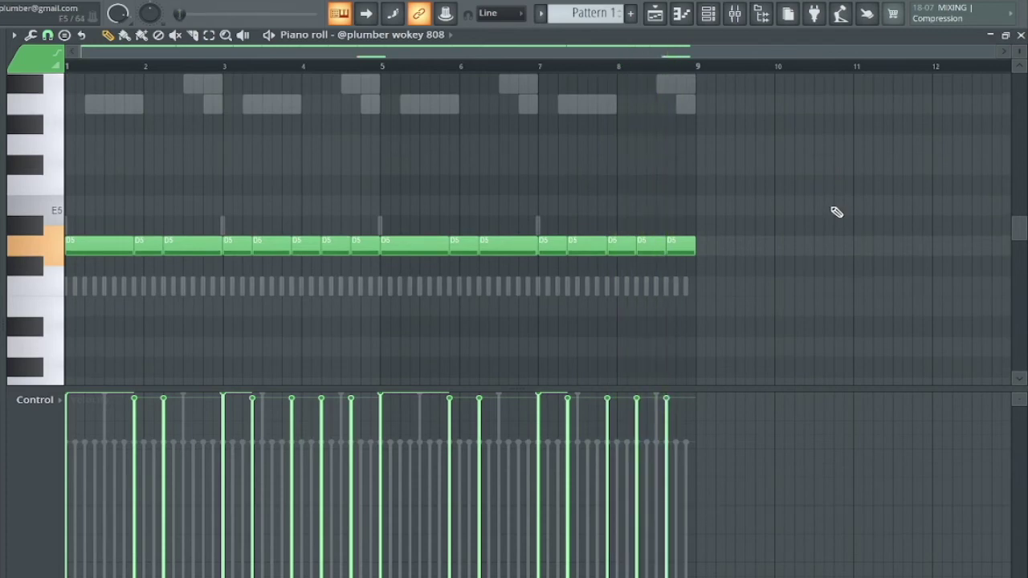
{"action": "key", "text": "shift+Up"}
{"action": "key", "text": "Up"}
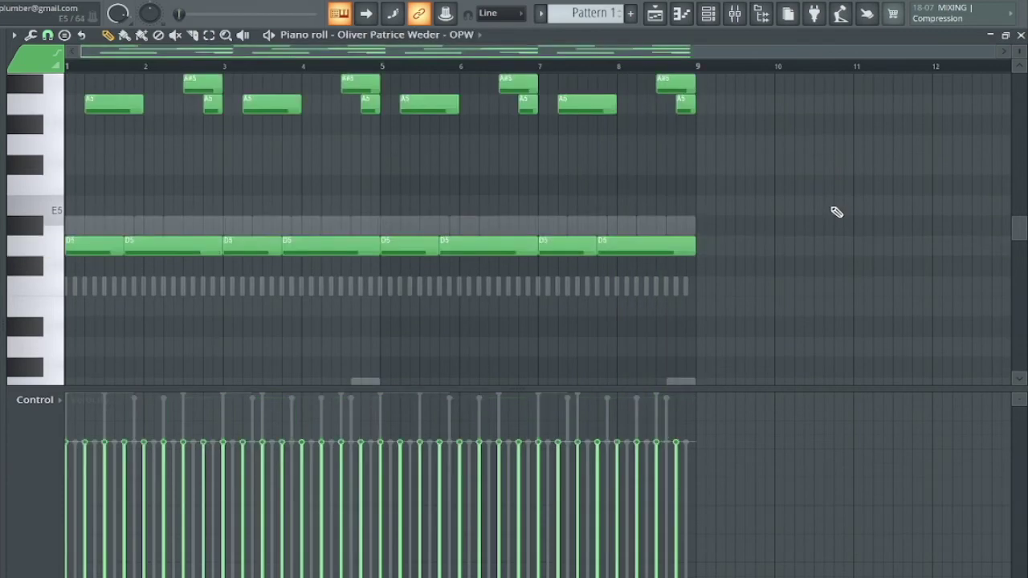
{"action": "key", "text": "Down"}
{"action": "key", "text": "Down"}
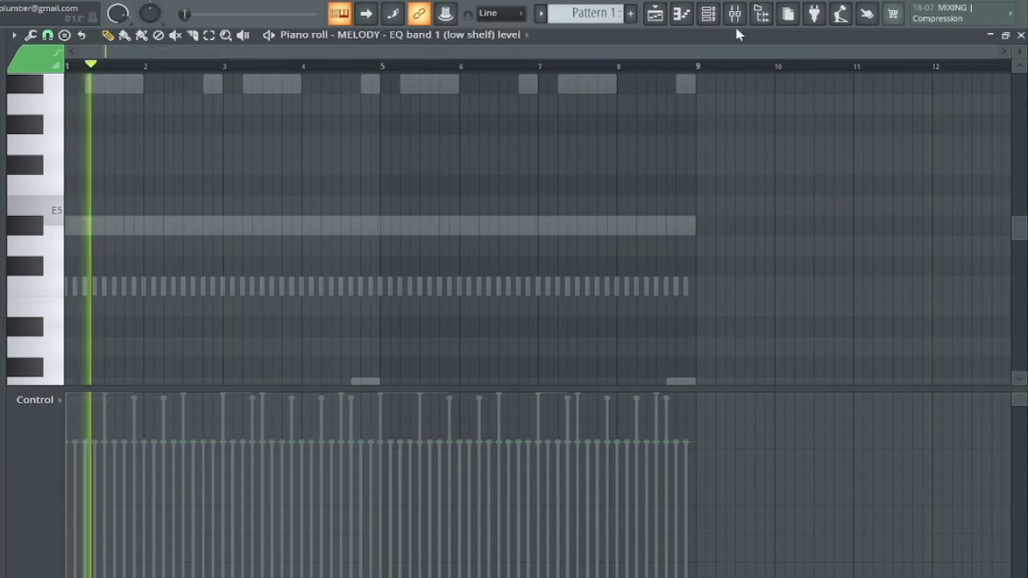
Step: In the Mafia (HH) piano roll, add a half-beat D#5 note 1.5 beats into bar 1 and chop it into a roll with falling velocity
{"action": "key", "text": "F5"}
{"action": "key", "text": "F6"}
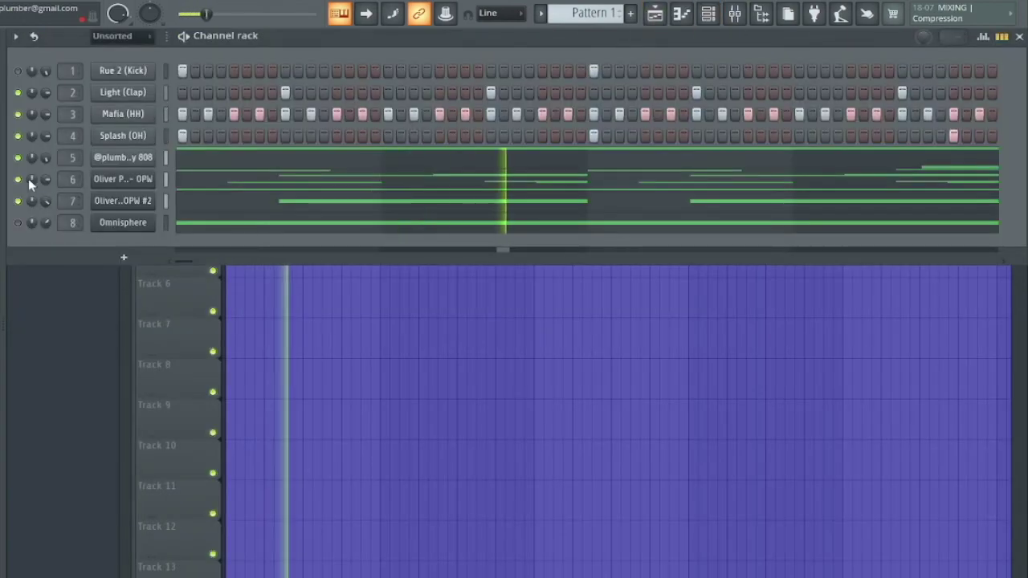
{"action": "key", "text": "F7"}
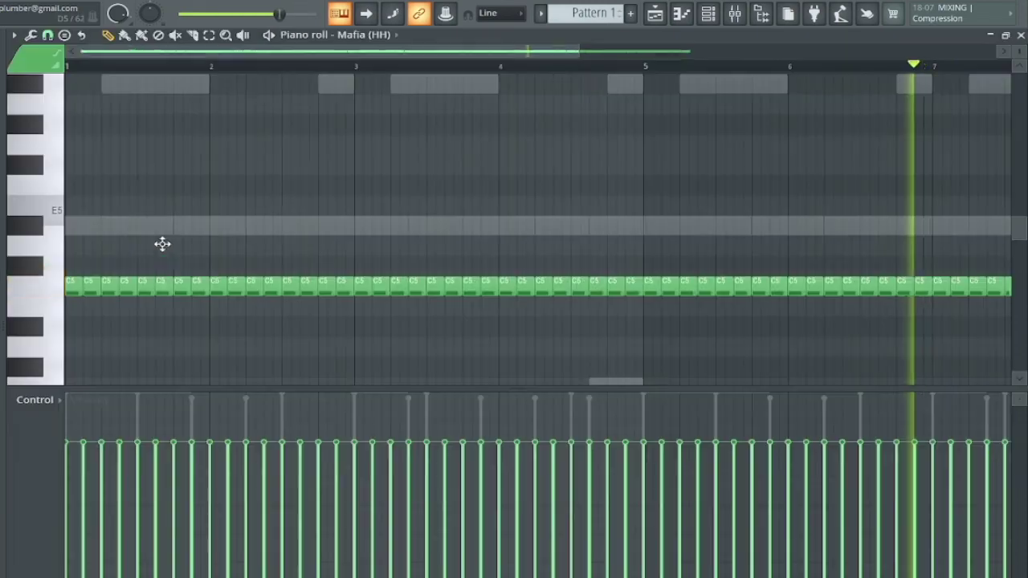
{"action": "left_click", "coordinate": [121, 223]}
{"action": "key", "text": "alt+u"}
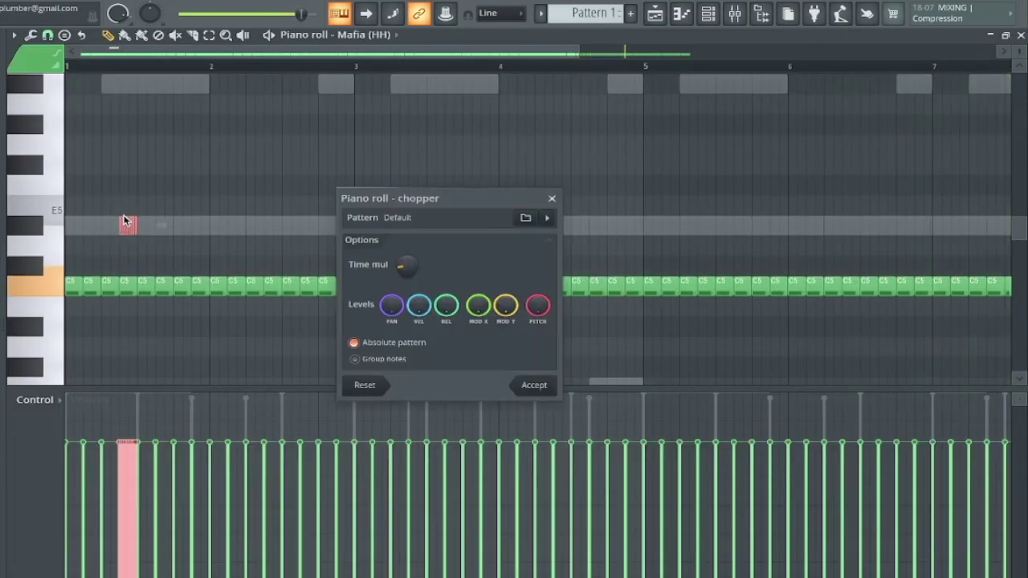
{"action": "key", "text": "Return"}
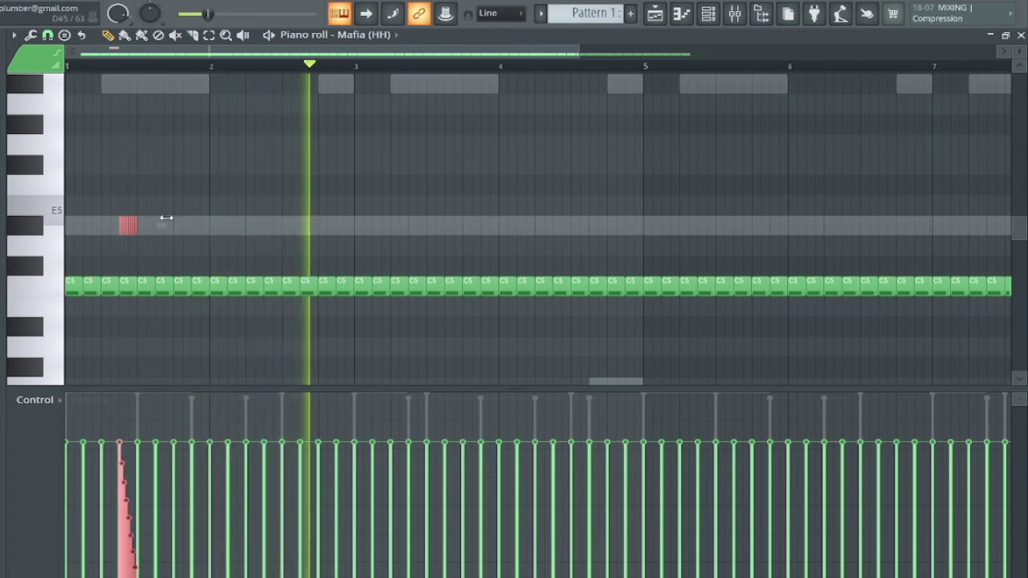
Step: Copy the D#5 hi-hat roll to the same spot in bar 3 and into bar 4, with an A4 copy just before bar 5
{"action": "left_click_drag", "start_coordinate": [131, 225], "coordinate": [416, 230]}
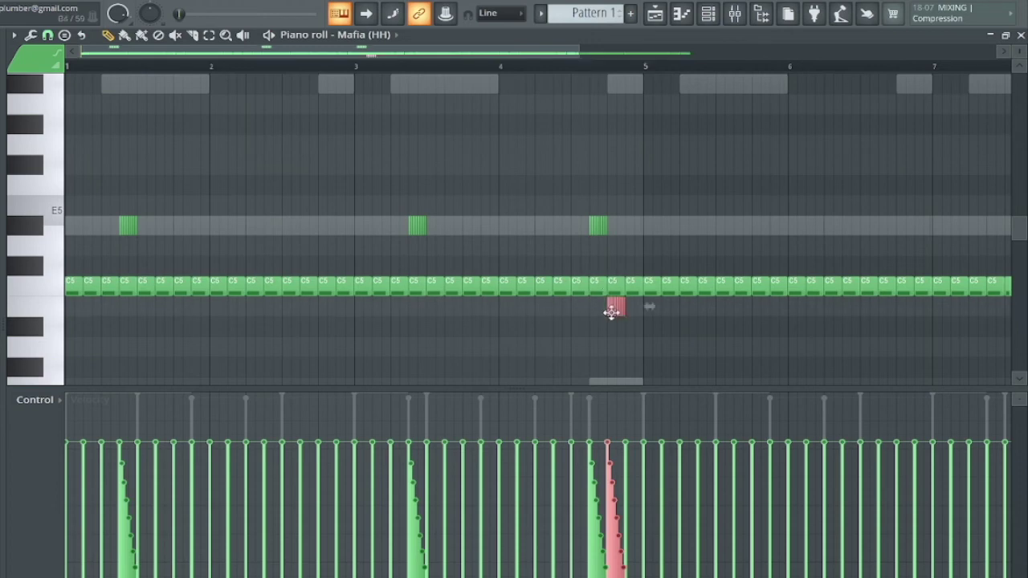
{"action": "left_click", "coordinate": [613, 308]}
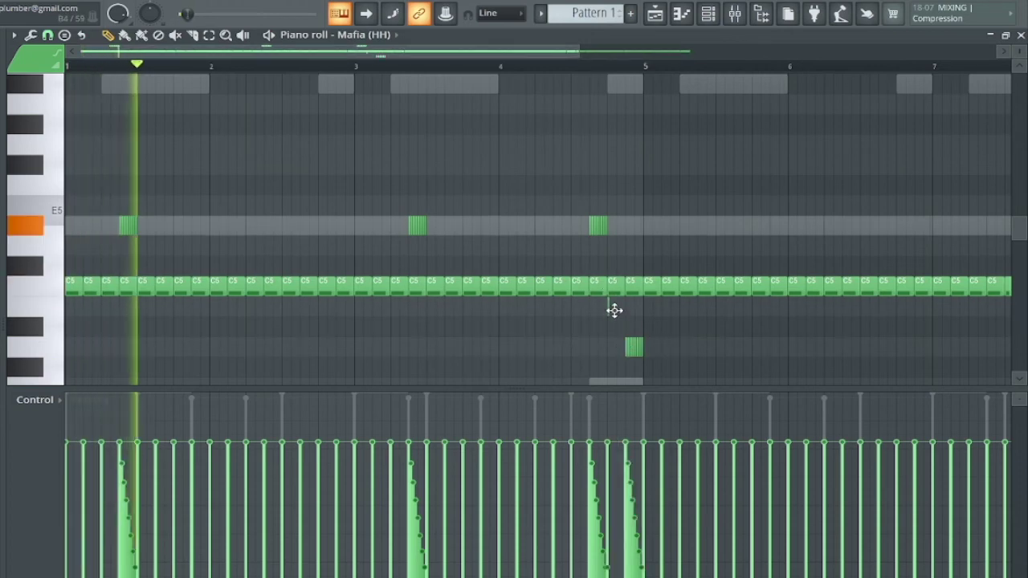
Step: Lower the leftover B4 roll slice on beat 4 of bar 4 to A4
{"action": "right_click", "coordinate": [616, 293]}
{"action": "key", "text": "ctrl+z"}
{"action": "key", "text": "shift+Down"}
{"action": "key", "text": "shift+Down"}
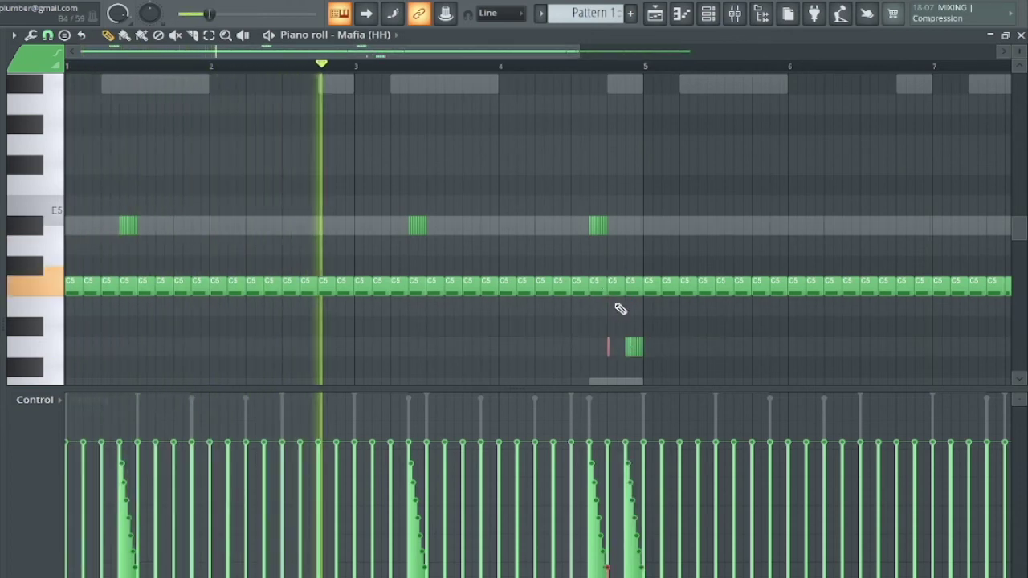
Step: Select the D#5 hi-hat roll in bar 4 and lower it to B4
{"action": "left_click_drag", "start_coordinate": [629, 229], "coordinate": [583, 215]}
{"action": "key", "text": "ctrl+Down"}
{"action": "key", "text": "shift+Up"}
{"action": "key", "text": "shift+Up"}
{"action": "key", "text": "shift+Up"}
{"action": "key", "text": "shift+Up"}
{"action": "key", "text": "shift+Up"}
{"action": "key", "text": "shift+Up"}
{"action": "key", "text": "shift+Up"}
{"action": "key", "text": "shift+Up"}
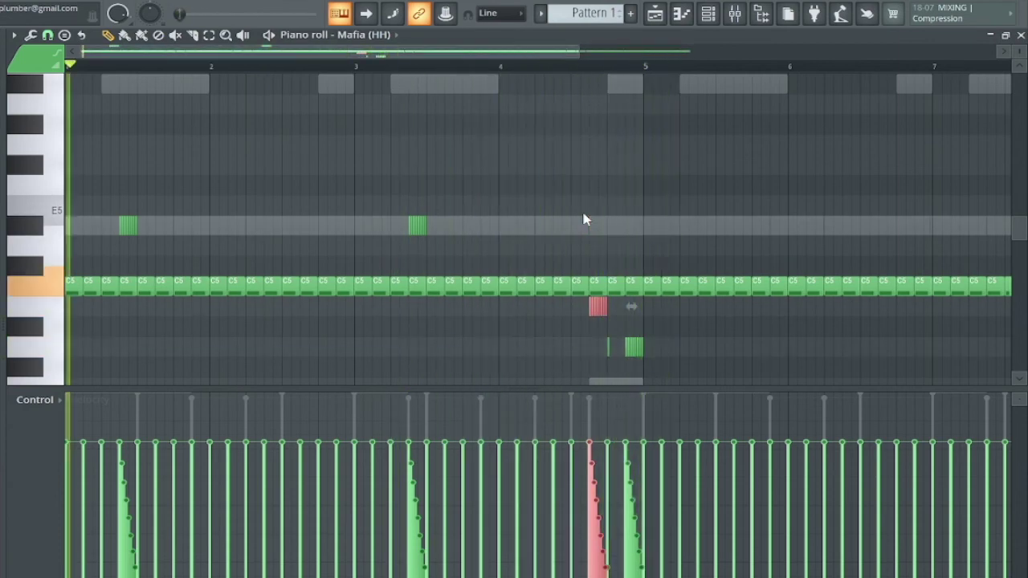
Step: Delete the hi-hat notes in bars 5 to 8 and duplicate the first four bars in their place
{"action": "scroll", "coordinate": [573, 241], "scroll_direction": "down", "scroll_amount": 3}
{"action": "left_click_drag", "start_coordinate": [443, 298], "coordinate": [913, 288]}
{"action": "key", "text": "Delete"}
{"action": "key", "text": "ctrl+b"}
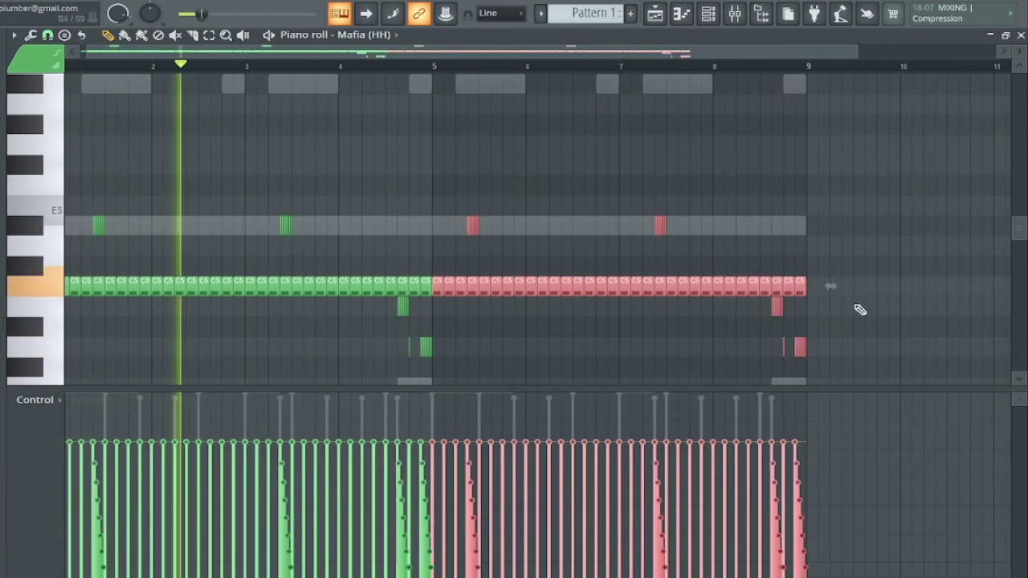
{"action": "left_click", "coordinate": [837, 195], "text": "ctrl"}
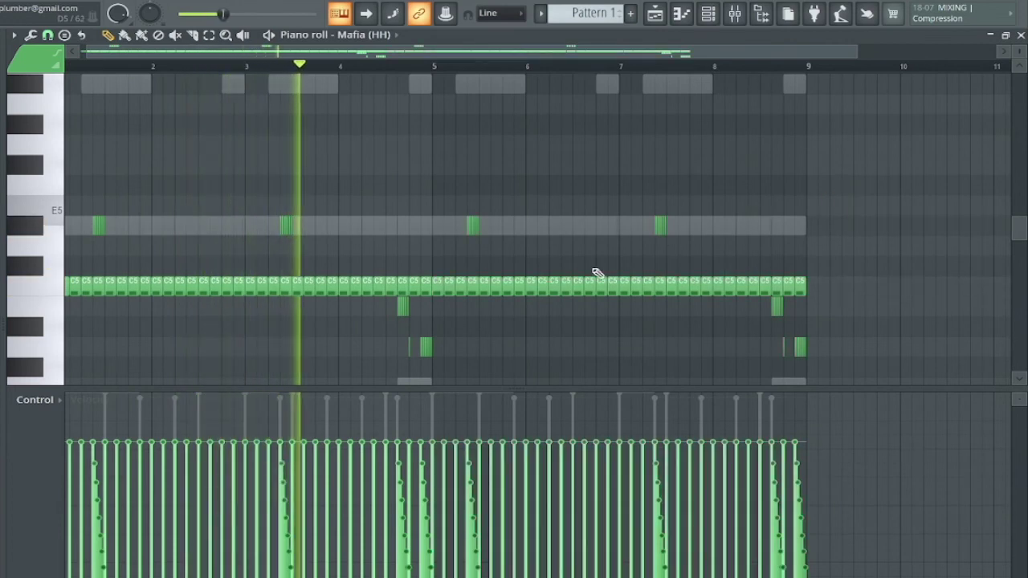
Step: Try the low hi-hat rolls at the ends of bars 4 and 8 one semitone lower, and return them to B4 and A4
{"action": "left_click_drag", "start_coordinate": [381, 313], "coordinate": [872, 425]}
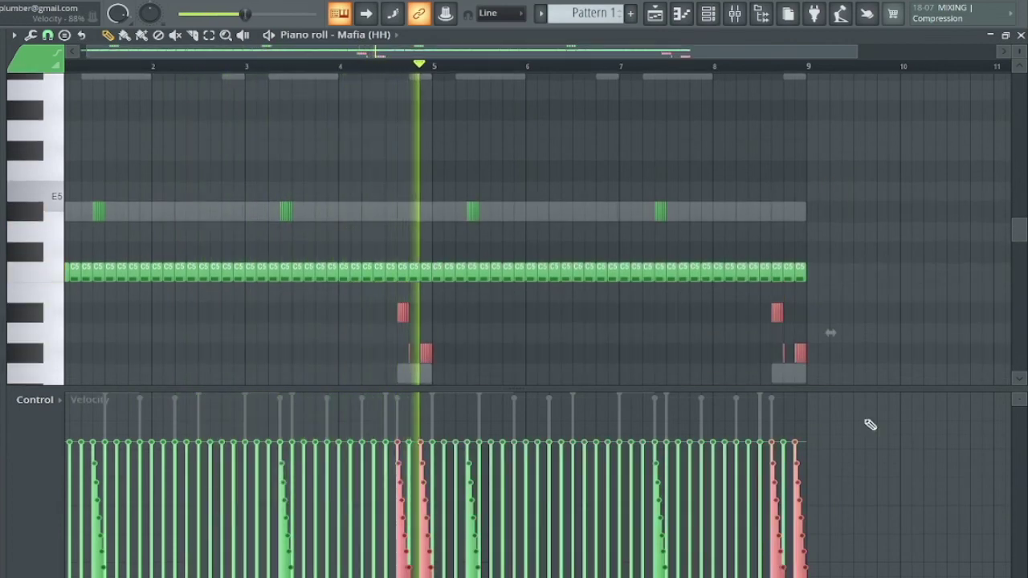
{"action": "key", "text": "shift+Up"}
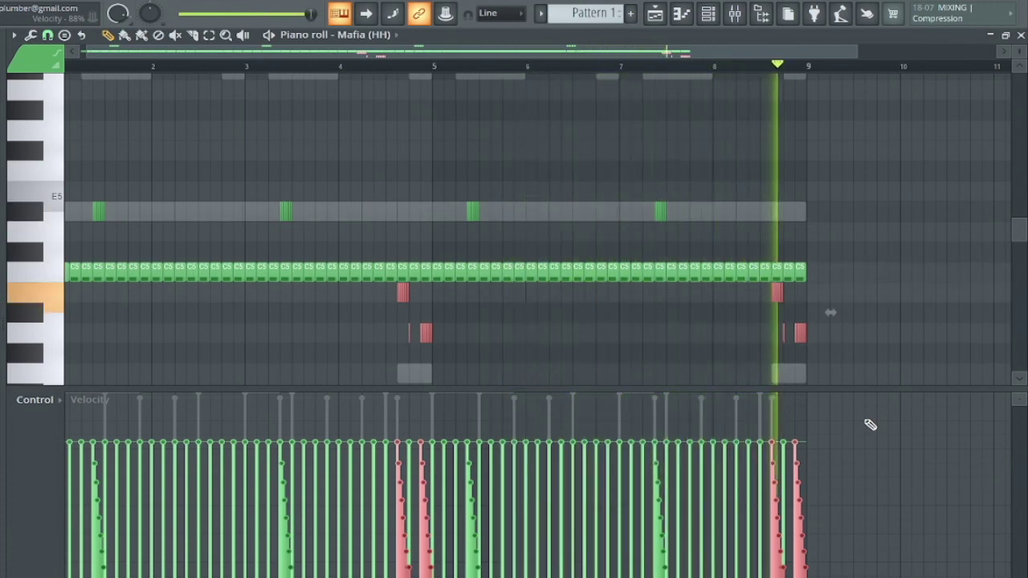
Step: Bring up the playlist, the mixer and the channel rack
{"action": "key", "text": "F5"}
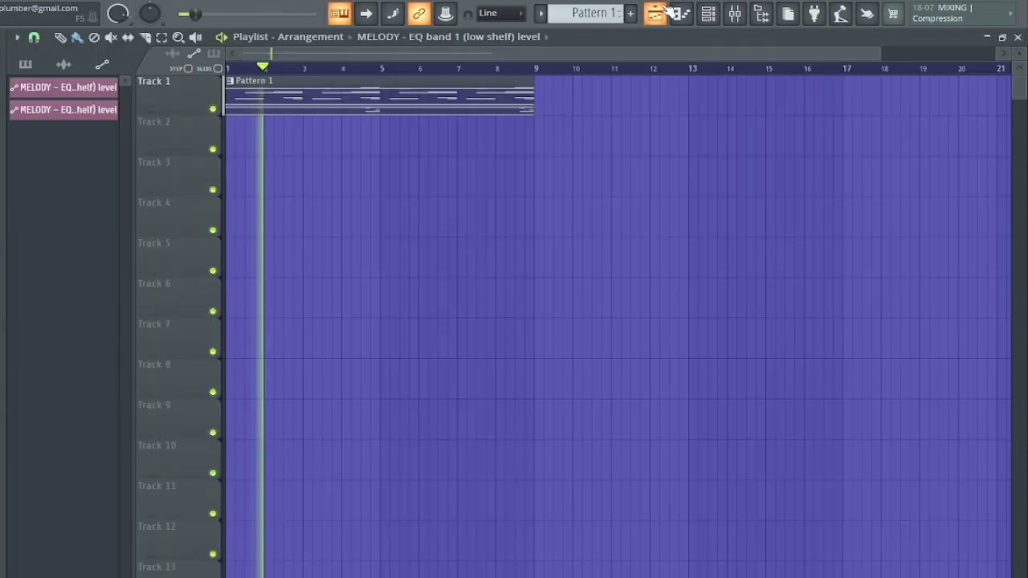
{"action": "key", "text": "F9"}
{"action": "key", "text": "F6"}
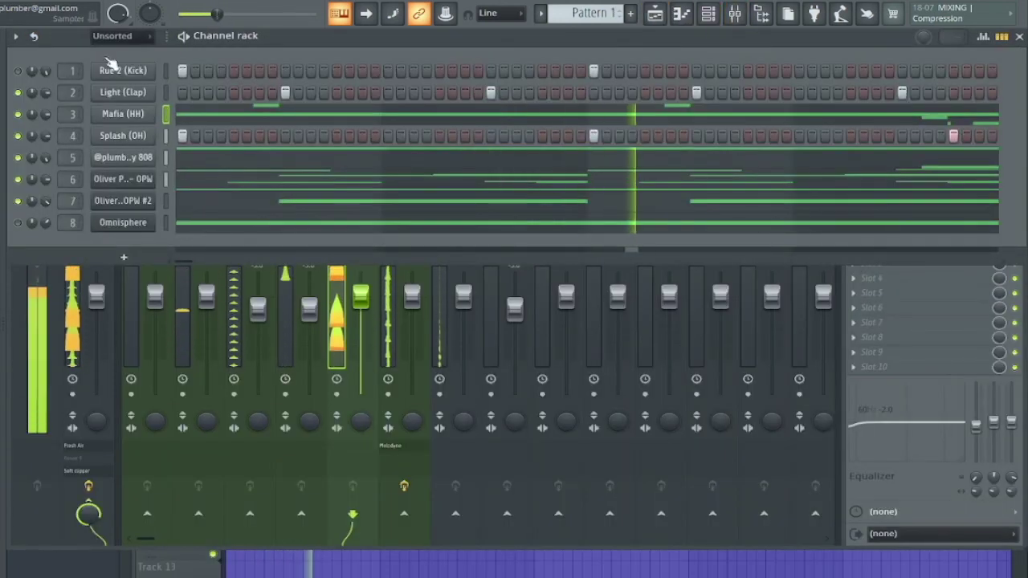